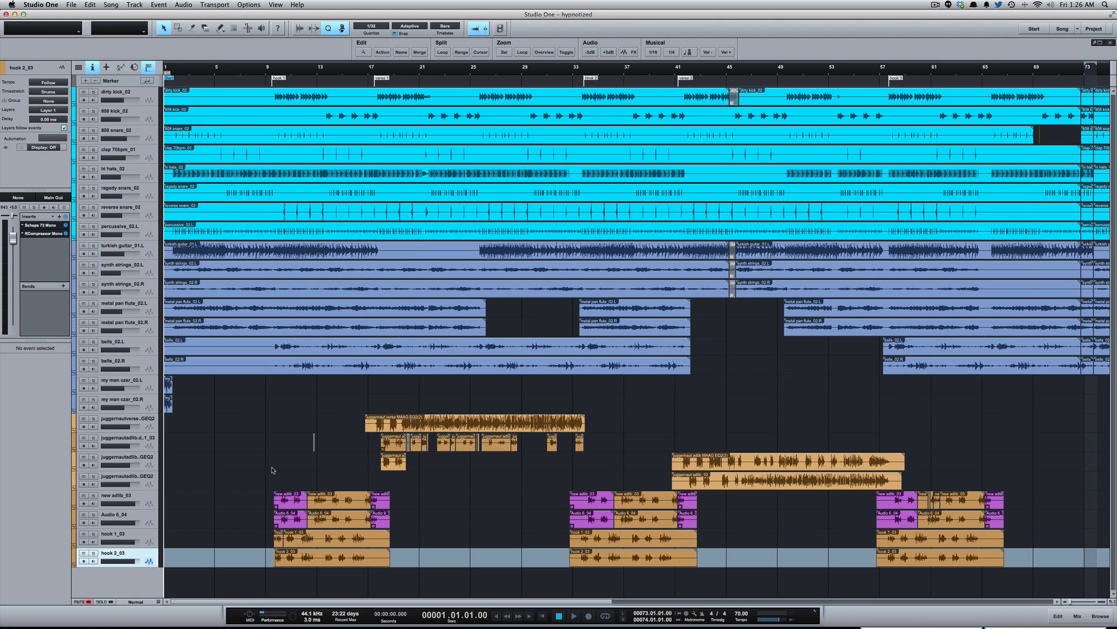
- Play the song from the beginning through the first hook and stop playback
{"action": "key", "text": "space"}
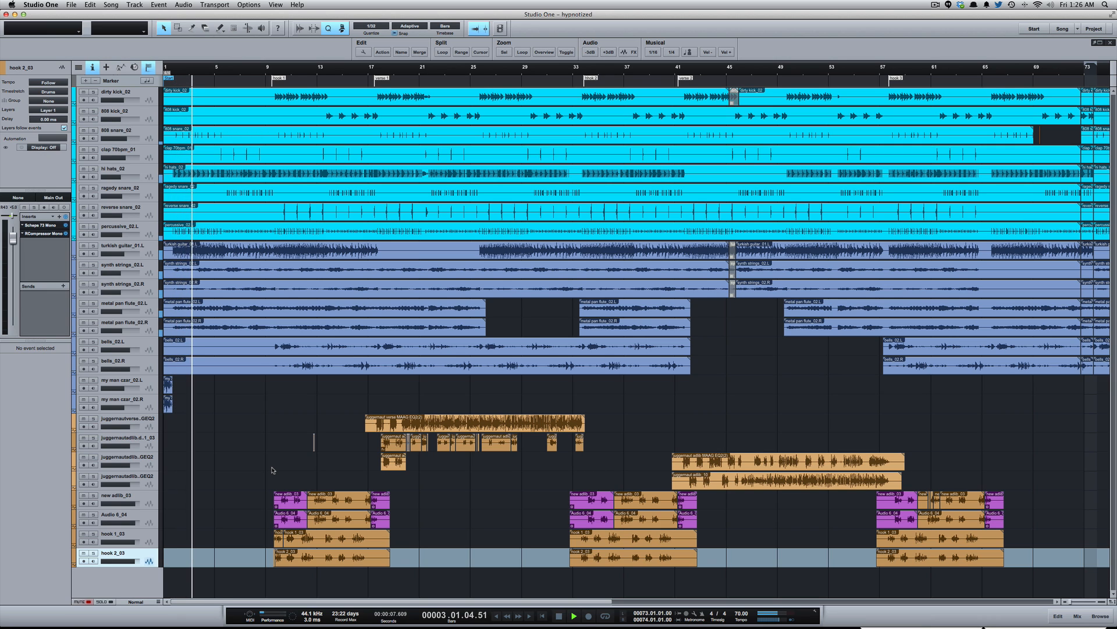
{"action": "left_click", "coordinate": [272, 470]}
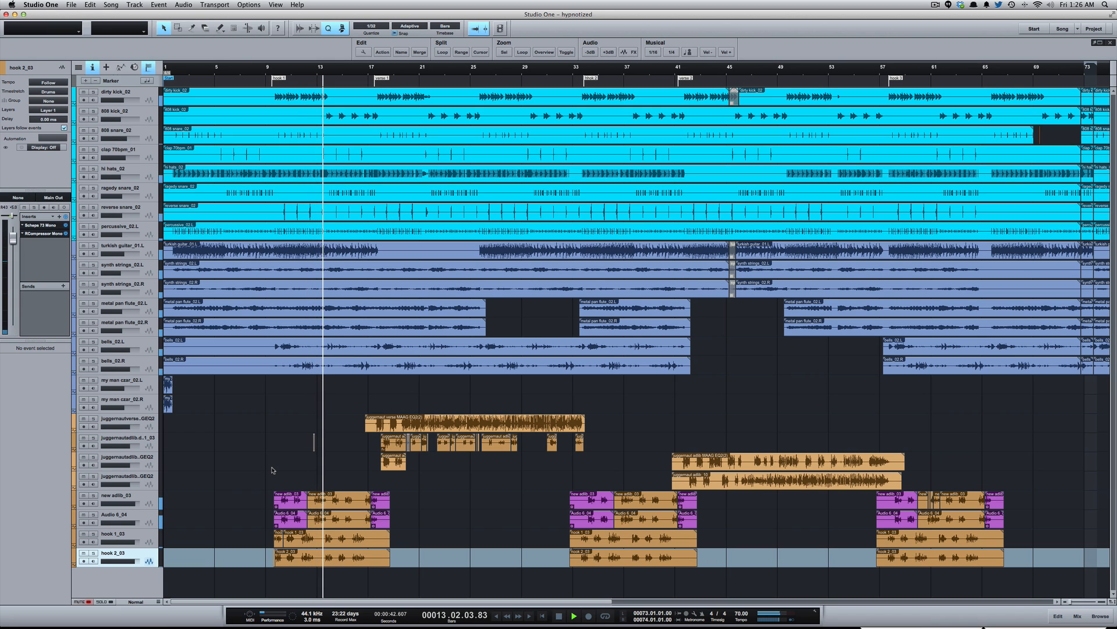
{"action": "key", "text": "space"}
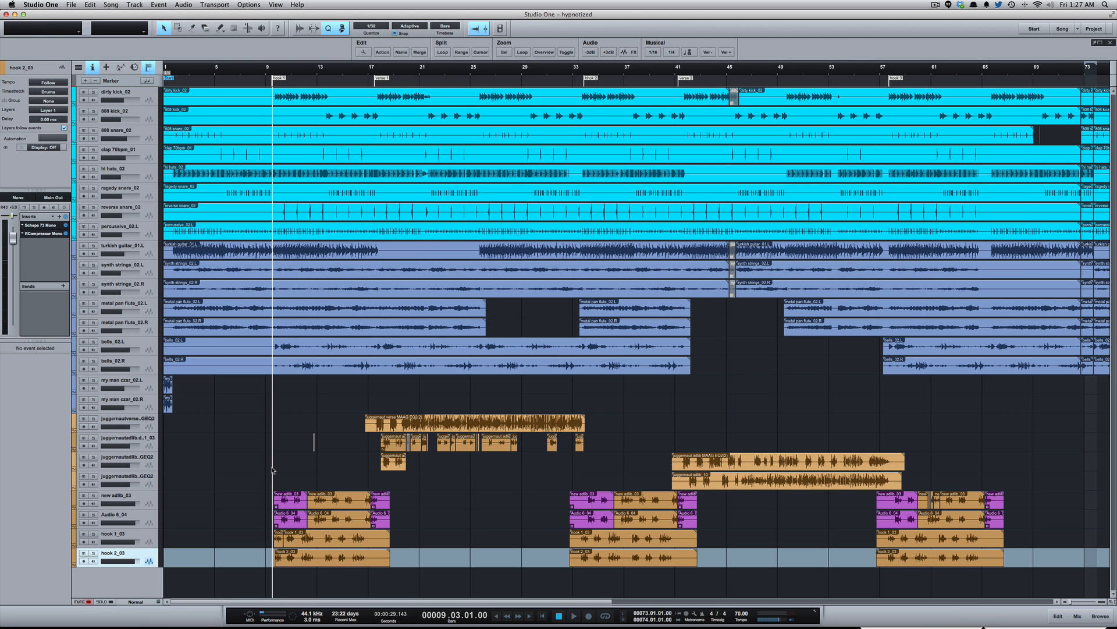
- Send the isolated hit on the 808 snare_02 track in bar 69 to a new SampleOne
{"action": "scroll", "coordinate": [803, 399], "scroll_direction": "right", "scroll_amount": 10}
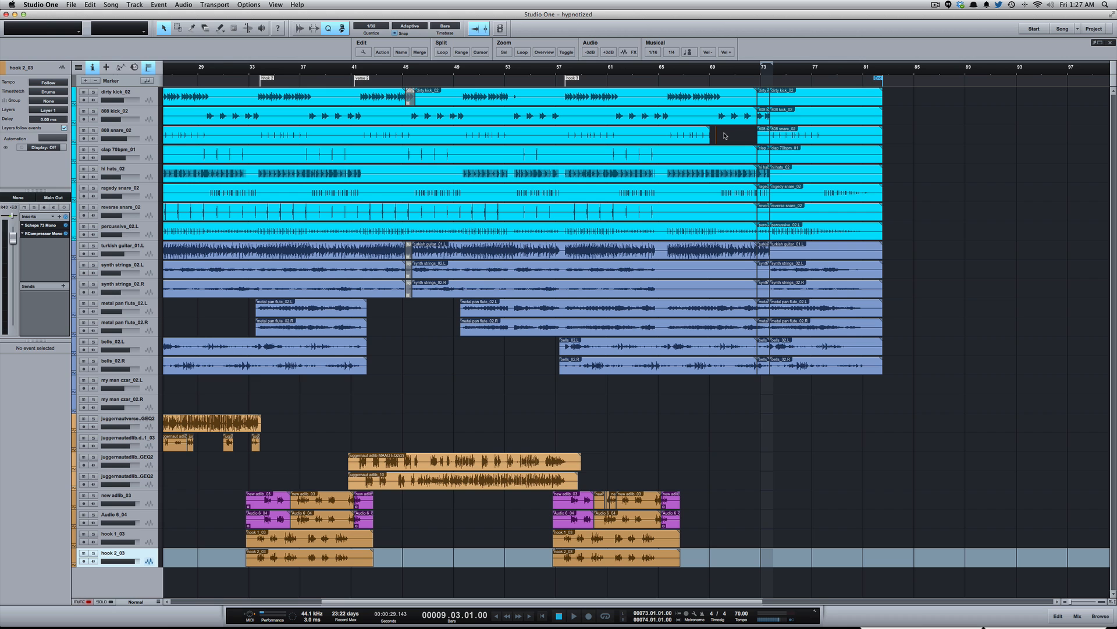
{"action": "key", "text": "shift+e"}
{"action": "scroll", "coordinate": [716, 133], "scroll_direction": "up", "scroll_amount": 5}
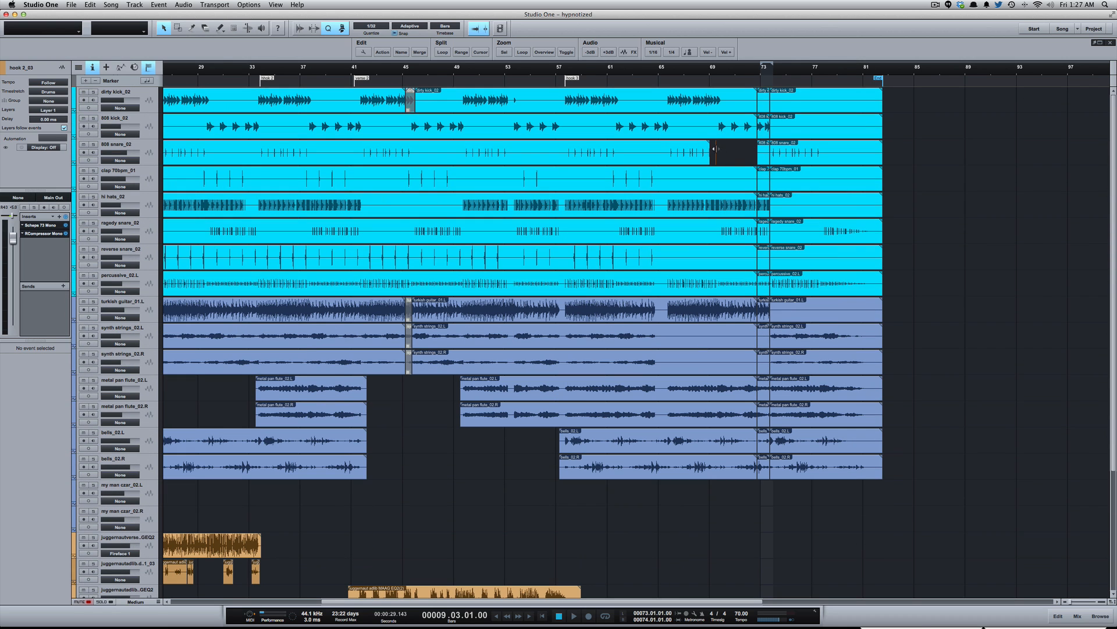
{"action": "left_click", "coordinate": [714, 150]}
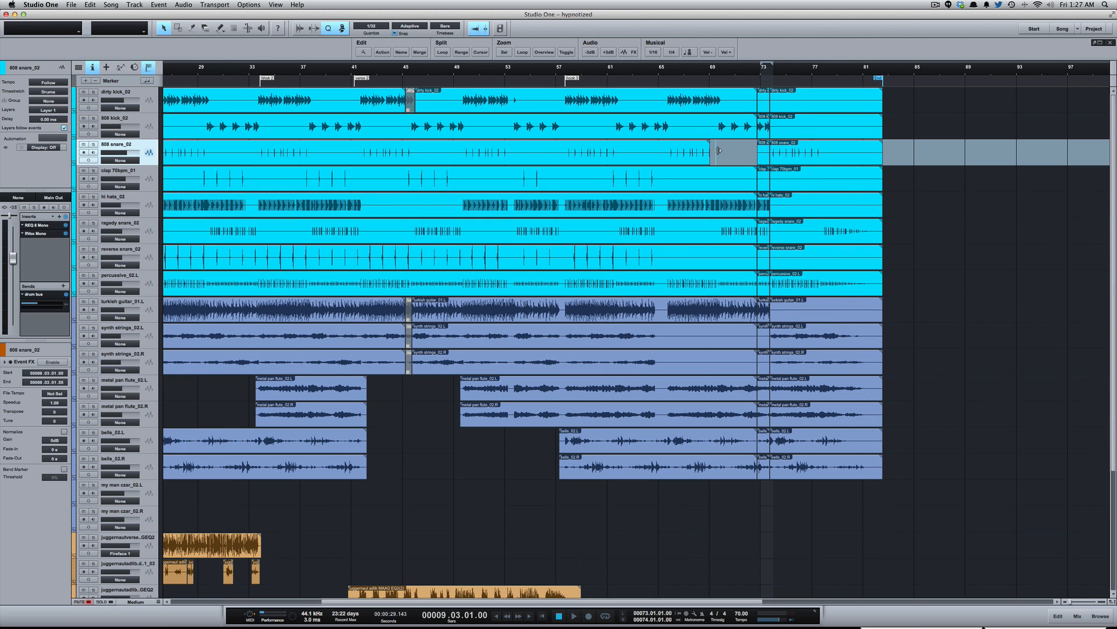
{"action": "key", "text": "z"}
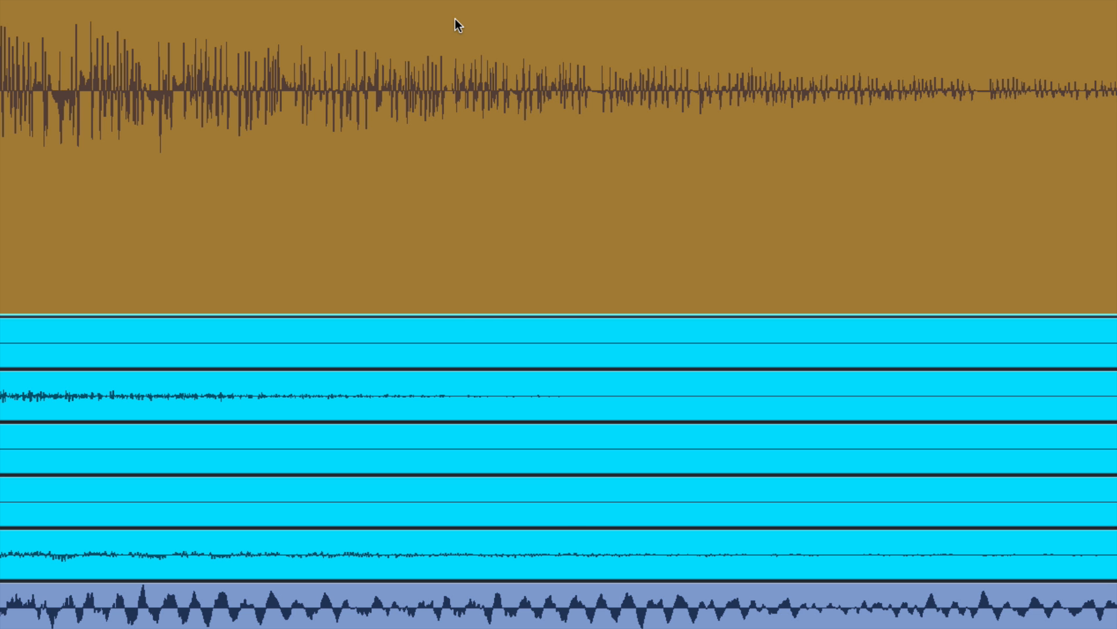
{"action": "right_click", "coordinate": [532, 172]}
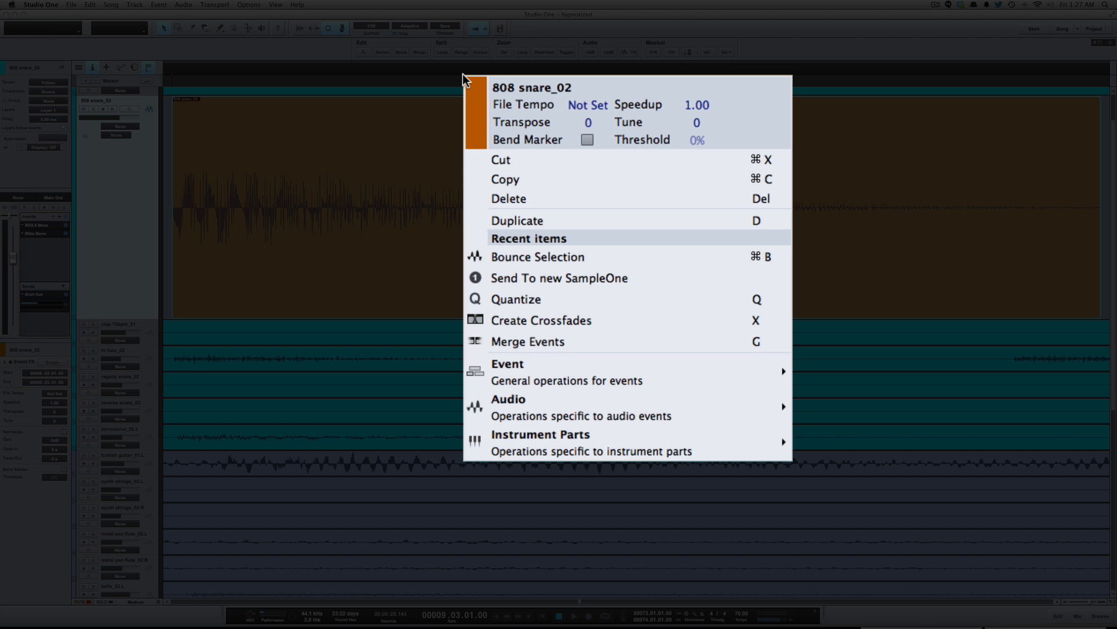
{"action": "left_click", "coordinate": [618, 279]}
- Audition the snare sample at different pitches on the SampleOne keyboard and close the instrument window
{"action": "left_click_drag", "start_coordinate": [755, 19], "coordinate": [639, 134]}
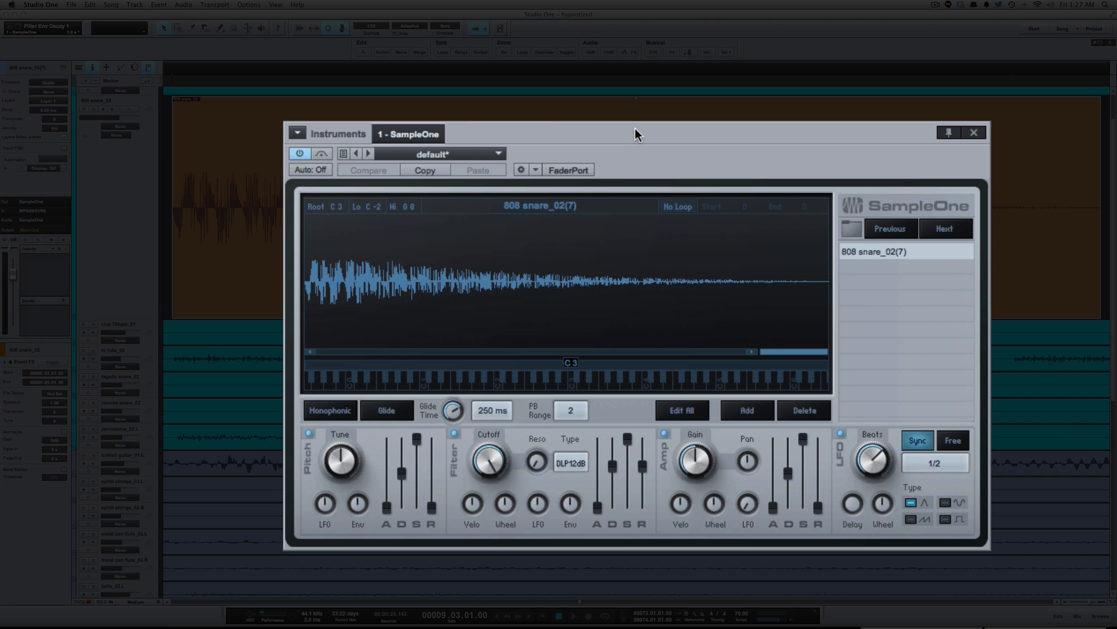
{"action": "left_click", "coordinate": [568, 385]}
{"action": "left_click", "coordinate": [568, 386]}
{"action": "left_click", "coordinate": [570, 387]}
{"action": "left_click", "coordinate": [583, 388]}
{"action": "left_click", "coordinate": [563, 387]}
{"action": "left_click", "coordinate": [591, 388]}
{"action": "left_click_drag", "start_coordinate": [621, 387], "coordinate": [692, 383]}
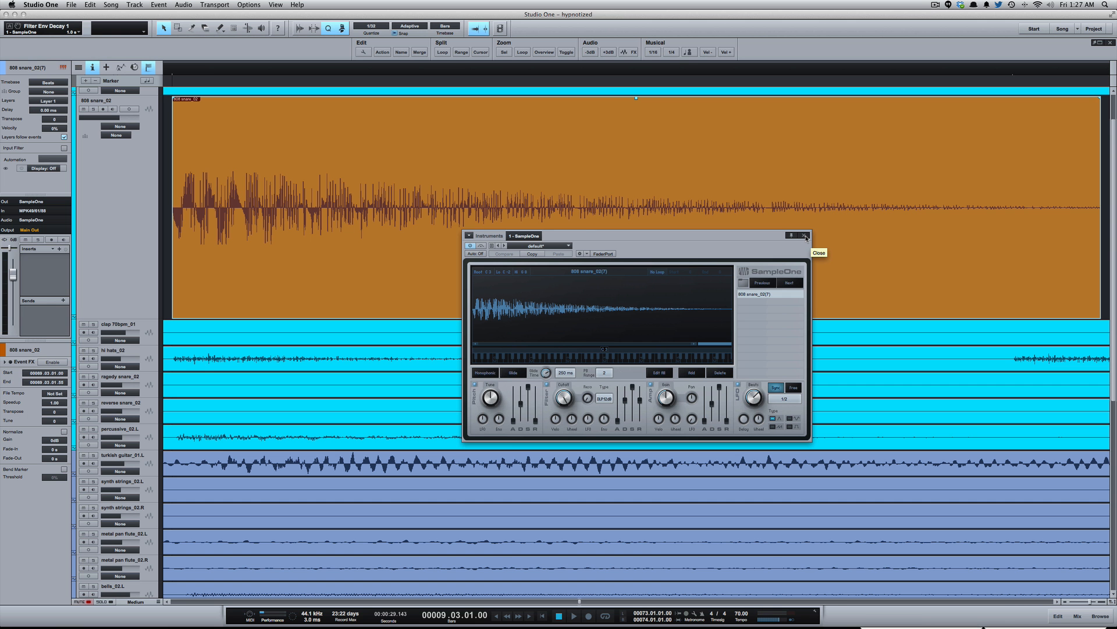
{"action": "left_click", "coordinate": [805, 235]}
- Move the new 808 snare_02(7) instrument track directly below the 808 snare_02 audio track
{"action": "key", "text": "w"}
{"action": "key", "text": "w"}
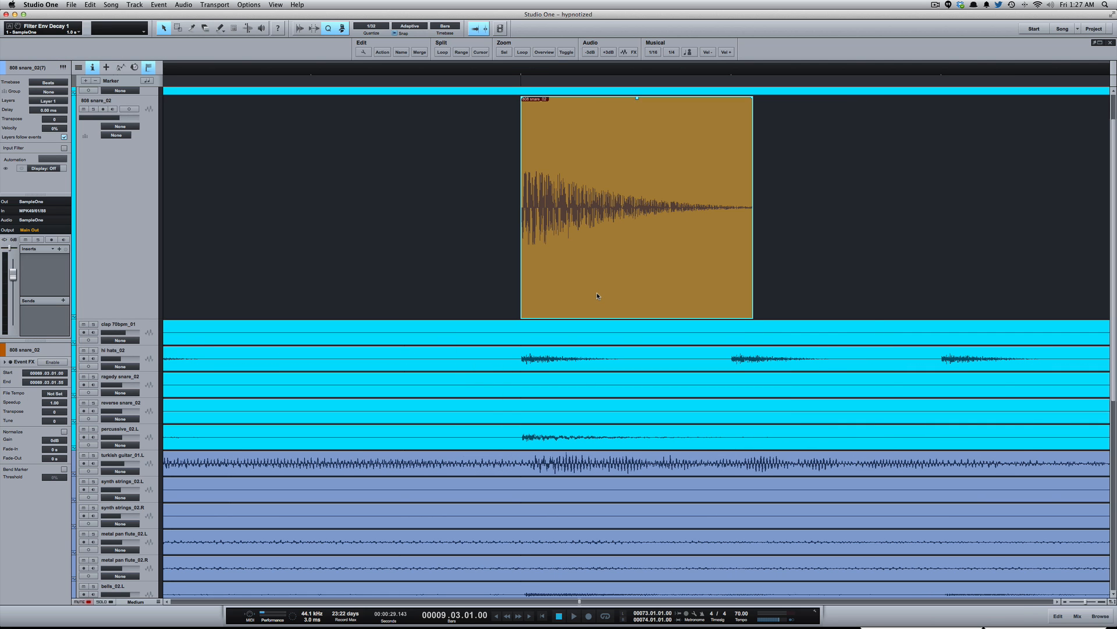
{"action": "key", "text": "shift+w"}
{"action": "key", "text": "shift+w"}
{"action": "key", "text": "w"}
{"action": "key", "text": "w"}
{"action": "key", "text": "w"}
{"action": "key", "text": "w"}
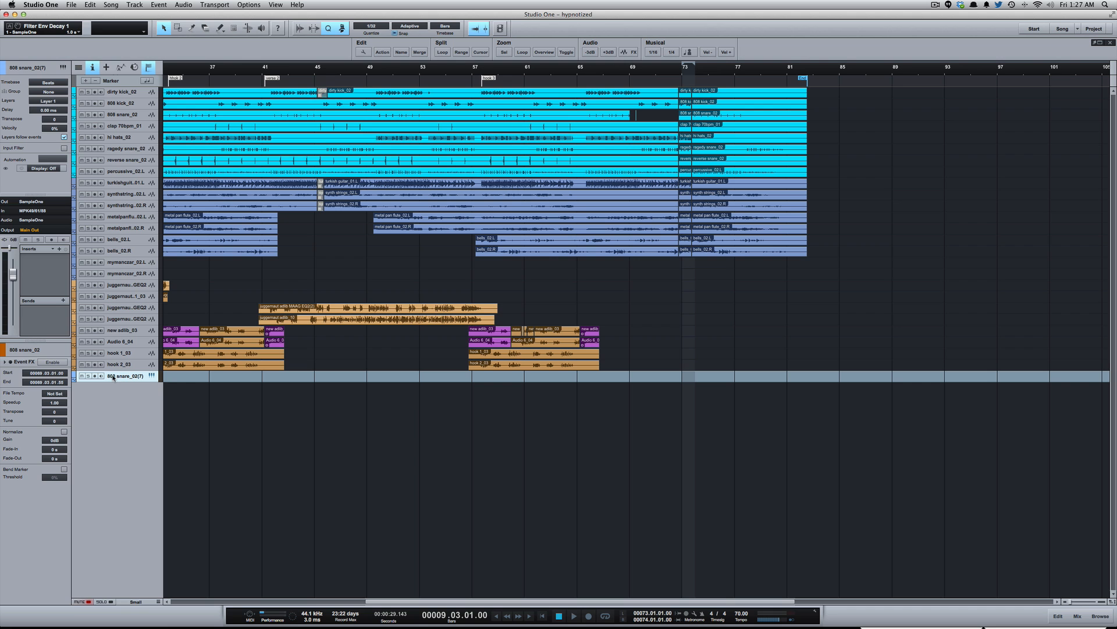
{"action": "left_click_drag", "start_coordinate": [118, 325], "coordinate": [142, 117]}
{"action": "key", "text": "shift+e"}
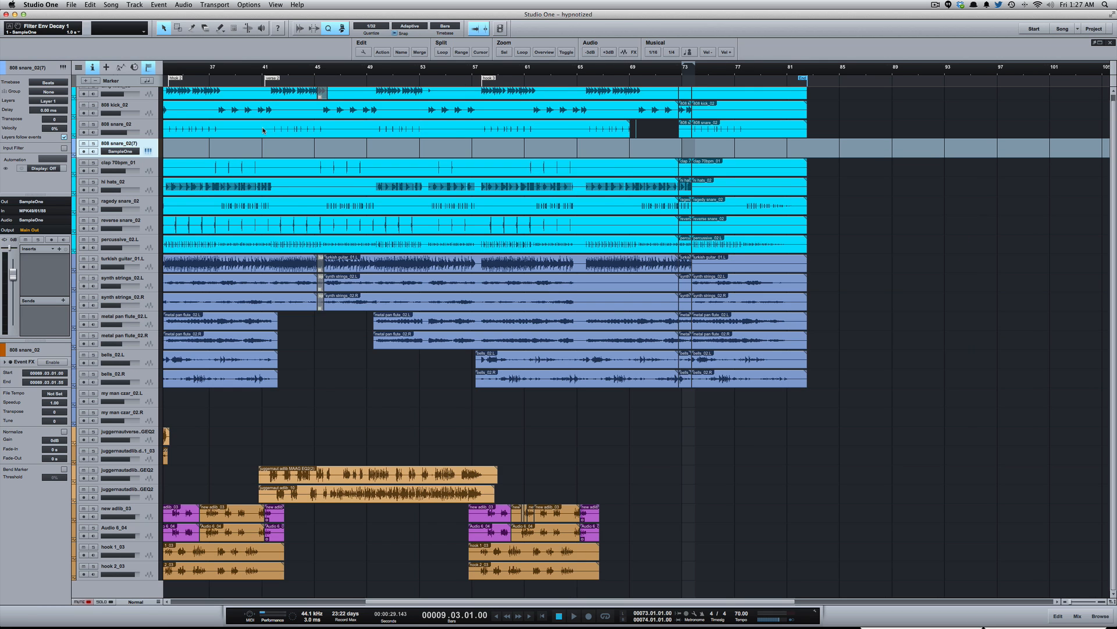
- Create an empty one-beat part from 69.03 to 69.04 on the SampleOne track and open it in the note editor
{"action": "key", "text": "e"}
{"action": "key", "text": "e"}
{"action": "key", "text": "e"}
{"action": "key", "text": "e"}
{"action": "key", "text": "e"}
{"action": "key", "text": "e"}
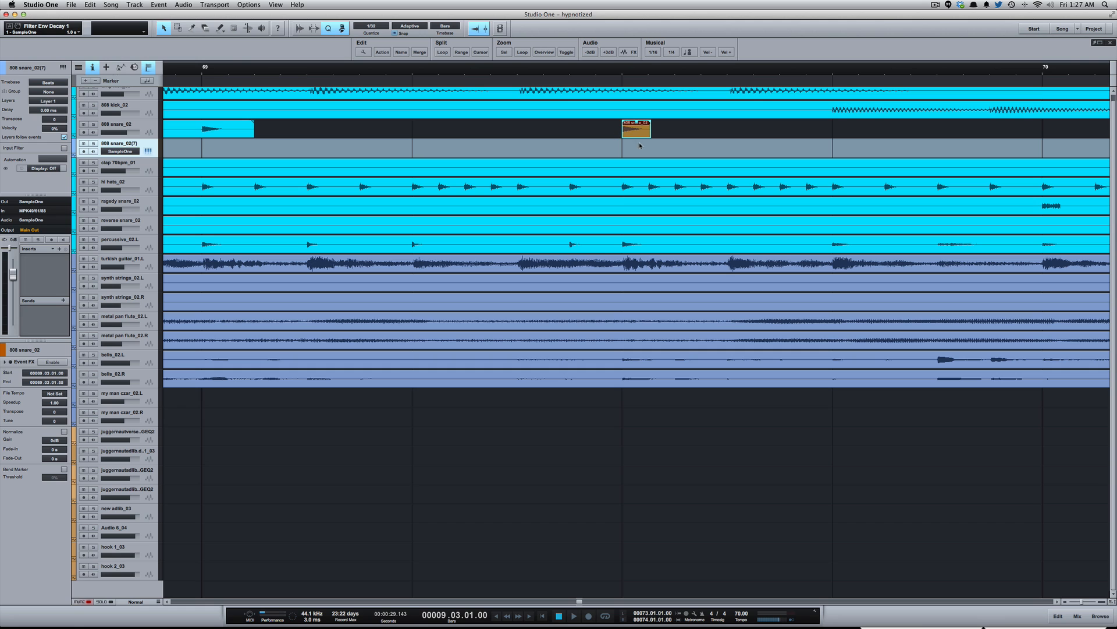
{"action": "left_click_drag", "start_coordinate": [622, 150], "coordinate": [836, 159]}
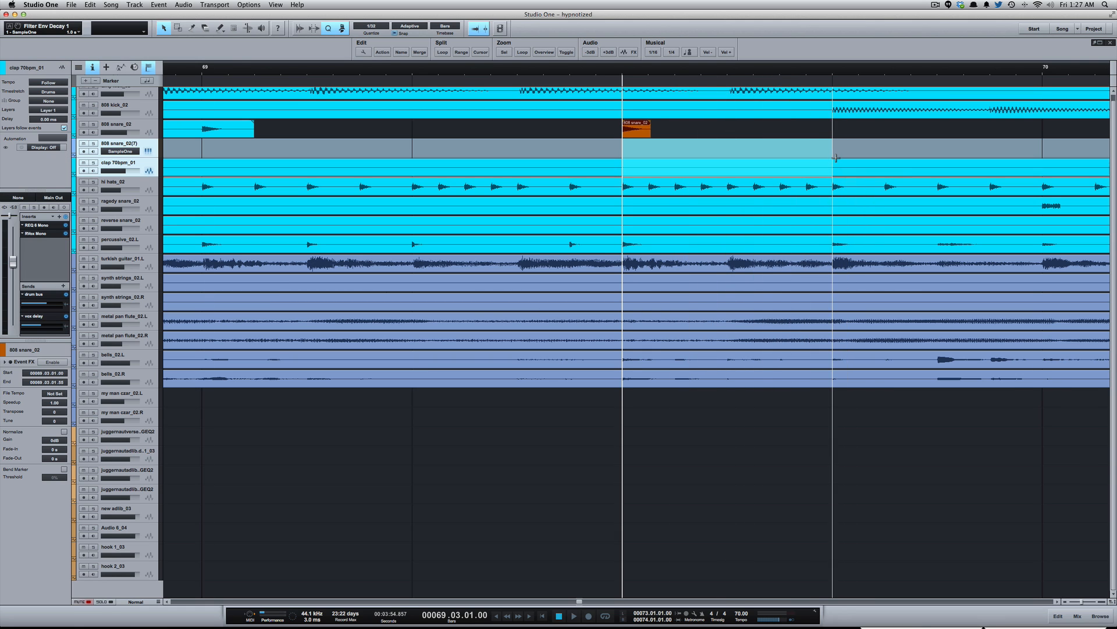
{"action": "double_click", "coordinate": [749, 149]}
{"action": "double_click", "coordinate": [749, 147]}
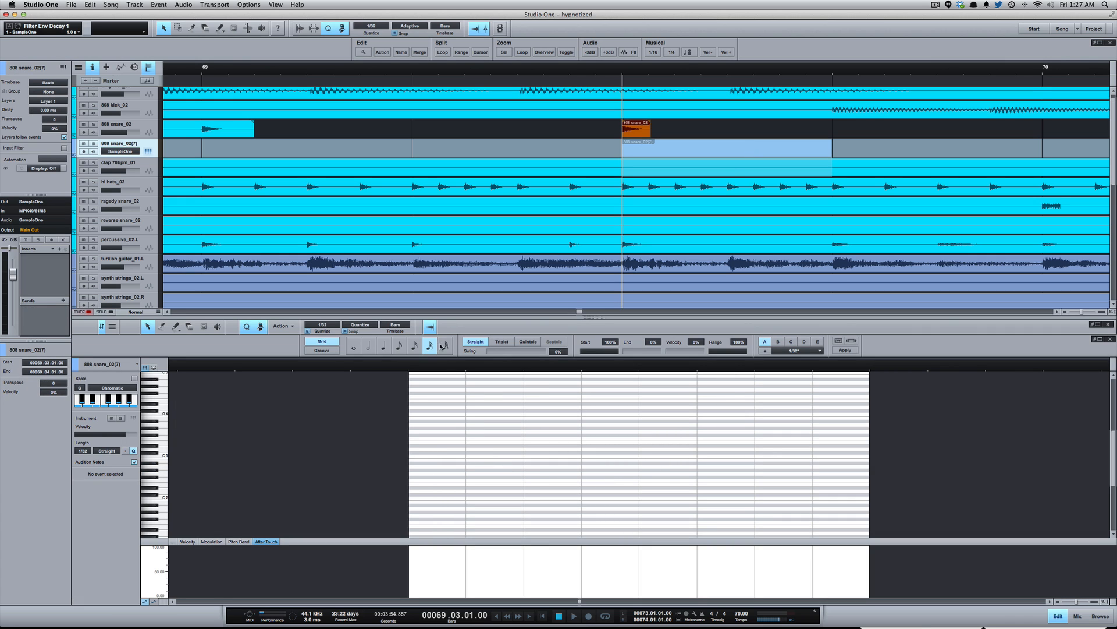
- Turn on monitoring for the SampleOne track and fill the part with eight consecutive 1/32 notes on C 3
{"action": "left_click", "coordinate": [93, 152]}
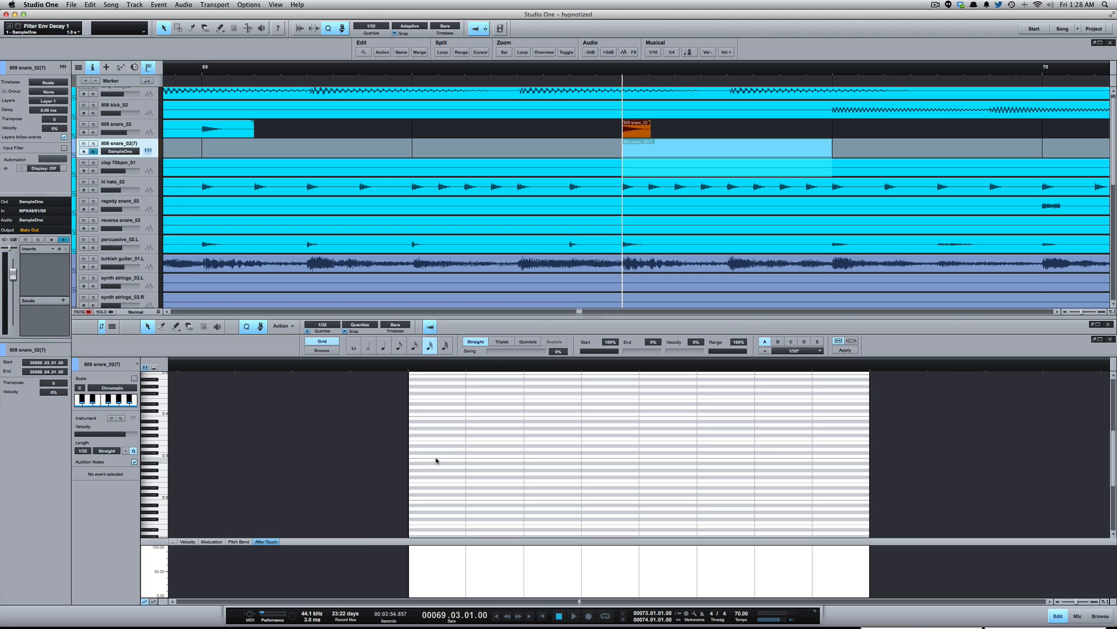
{"action": "double_click", "coordinate": [436, 457]}
{"action": "key", "text": "d"}
{"action": "key", "text": "d"}
{"action": "key", "text": "d"}
{"action": "key", "text": "d"}
{"action": "key", "text": "d"}
{"action": "key", "text": "d"}
{"action": "key", "text": "d"}
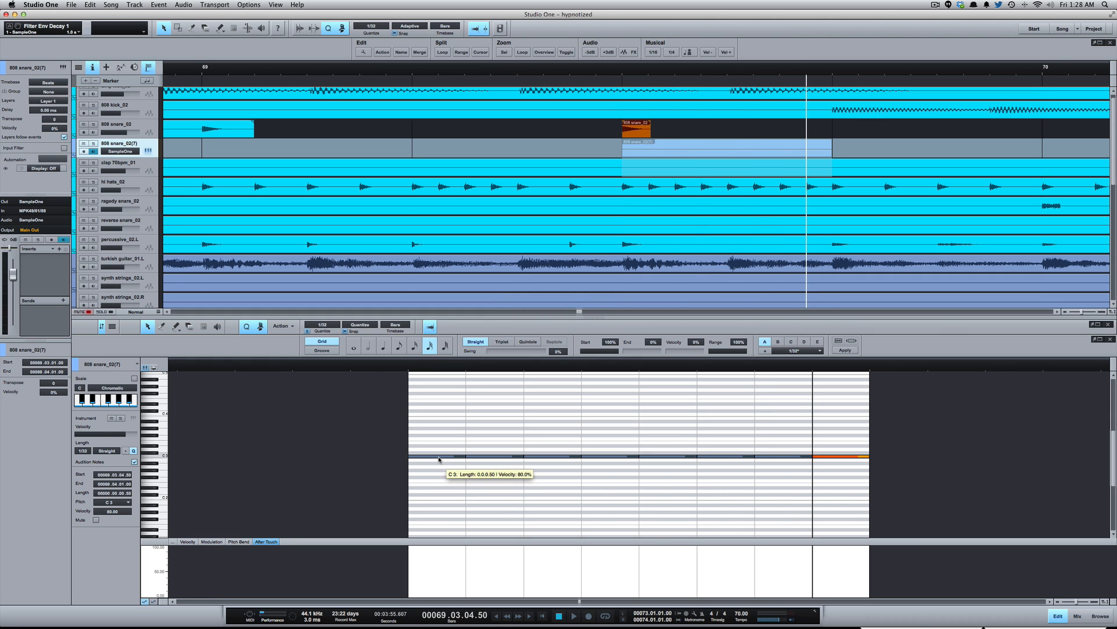
- Repitch the eight notes into a descending run from C 4 down to C 3
{"action": "left_click", "coordinate": [435, 458]}
{"action": "left_click_drag", "start_coordinate": [435, 457], "coordinate": [487, 422]}
{"action": "left_click", "coordinate": [483, 456]}
{"action": "left_click_drag", "start_coordinate": [539, 456], "coordinate": [541, 426]}
{"action": "left_click_drag", "start_coordinate": [589, 456], "coordinate": [595, 429]}
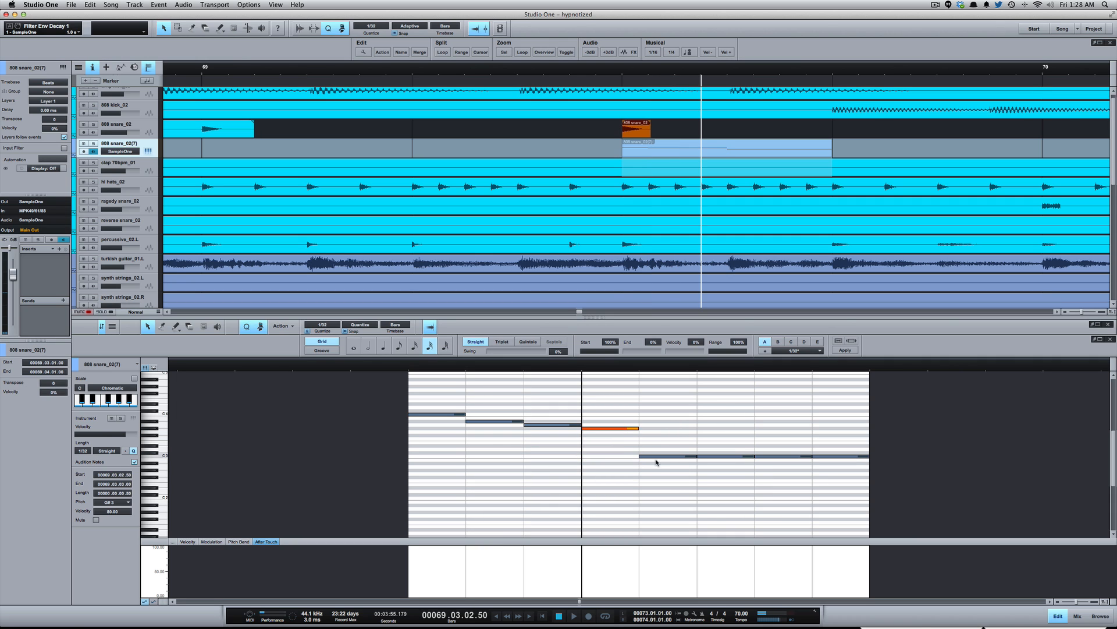
{"action": "left_click_drag", "start_coordinate": [655, 456], "coordinate": [624, 435]}
{"action": "left_click", "coordinate": [623, 430]}
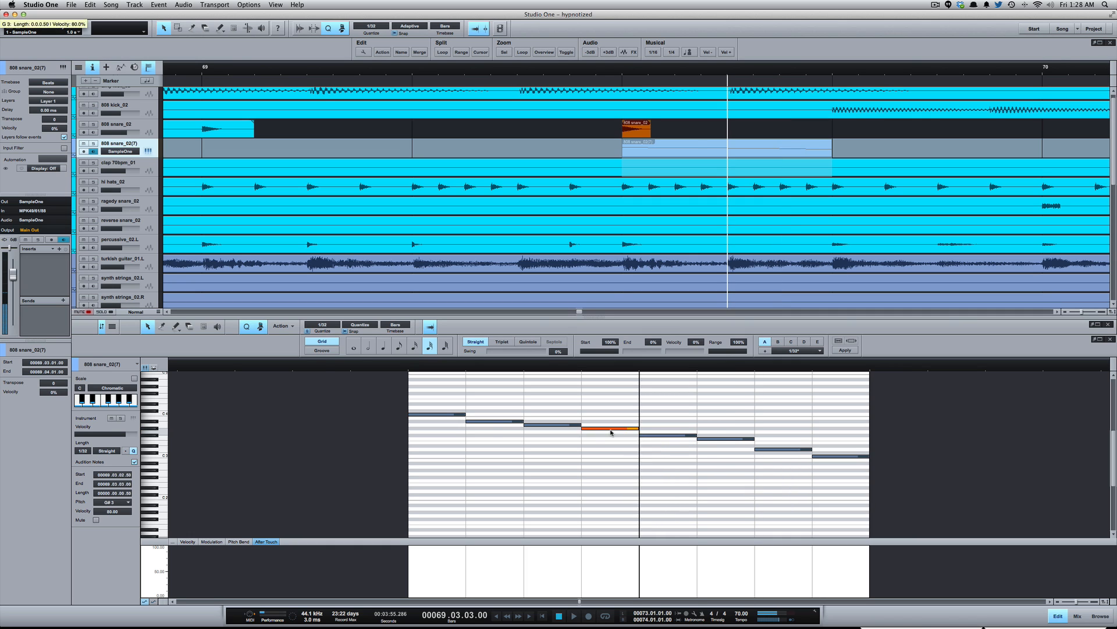
{"action": "left_click_drag", "start_coordinate": [493, 421], "coordinate": [494, 420]}
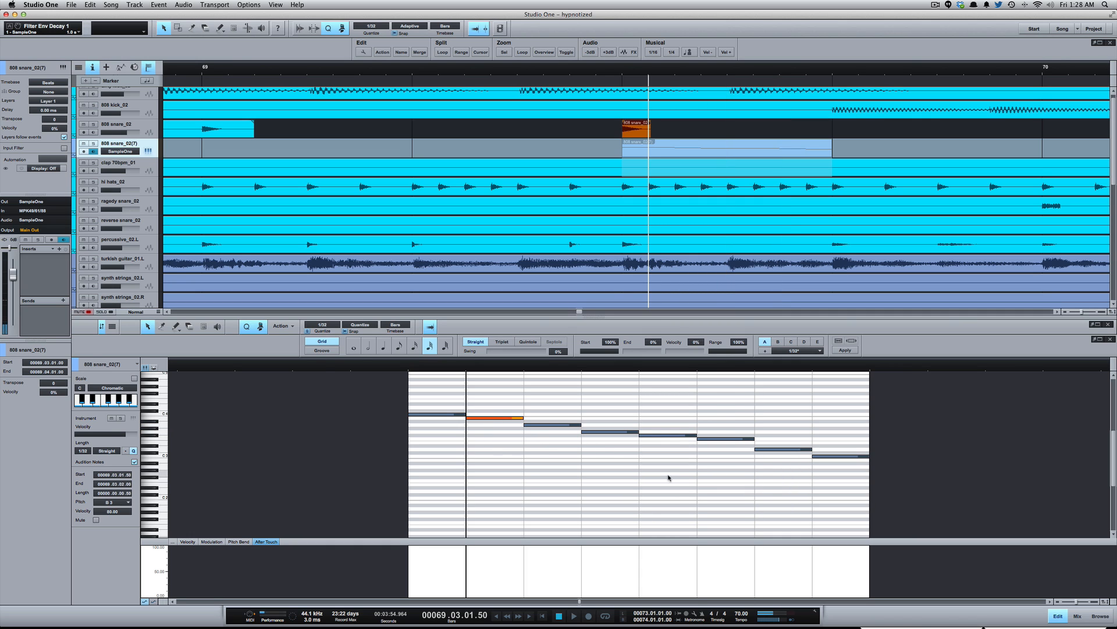
- Mute the isolated 808 snare_02 audio hit above the new instrument part
{"action": "key", "text": "w"}
{"action": "key", "text": "w"}
{"action": "key", "text": "e"}
{"action": "left_click", "coordinate": [639, 132]}
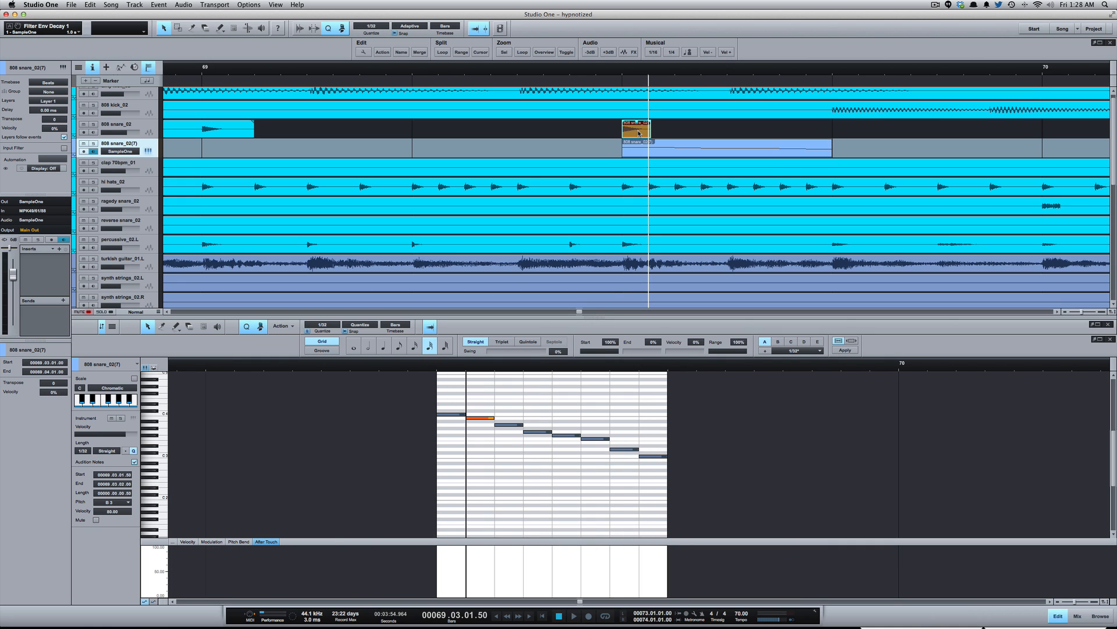
{"action": "key", "text": "6"}
{"action": "left_click", "coordinate": [642, 135]}
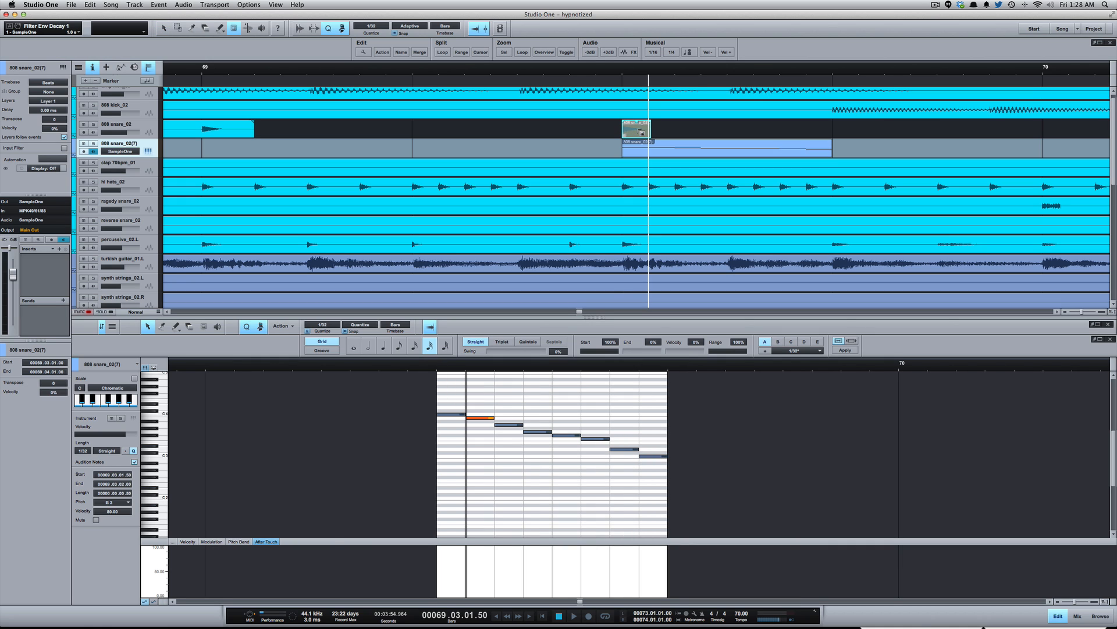
{"action": "key", "text": "1"}
- Show the mixer and raise the SampleOne channel's volume to about +6.2 dB
{"action": "left_click", "coordinate": [594, 77]}
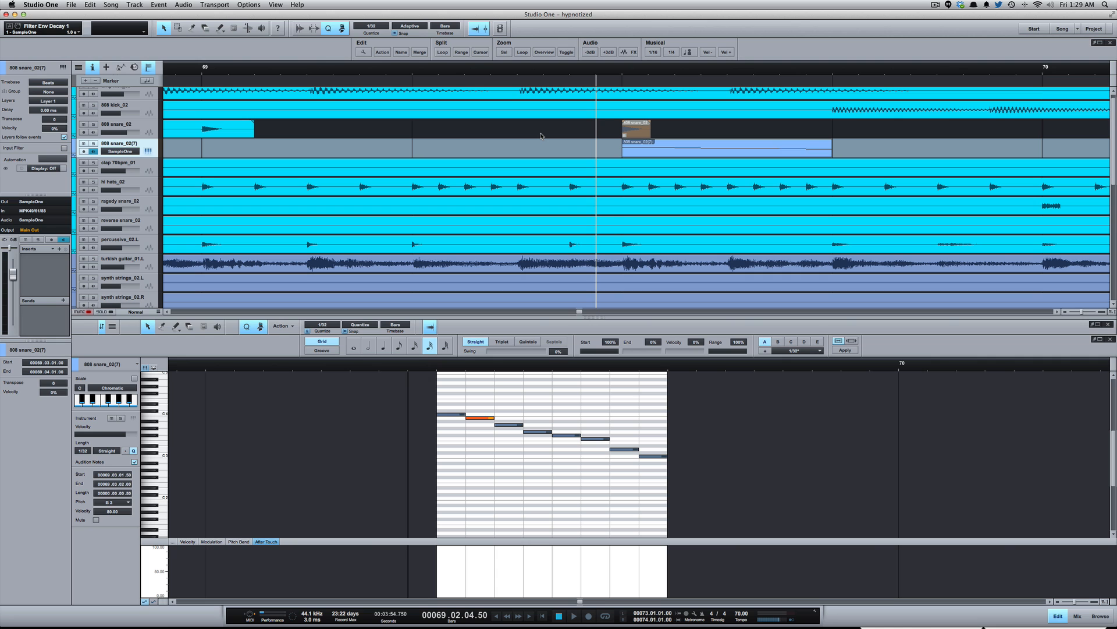
{"action": "key", "text": "F3"}
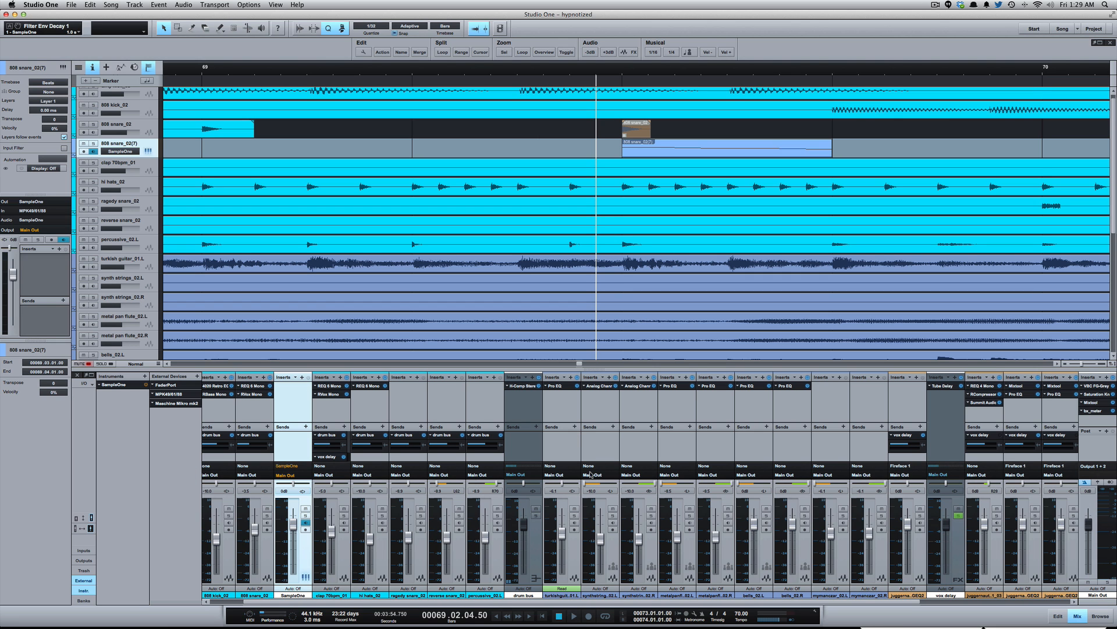
{"action": "left_click_drag", "start_coordinate": [291, 524], "coordinate": [295, 516]}
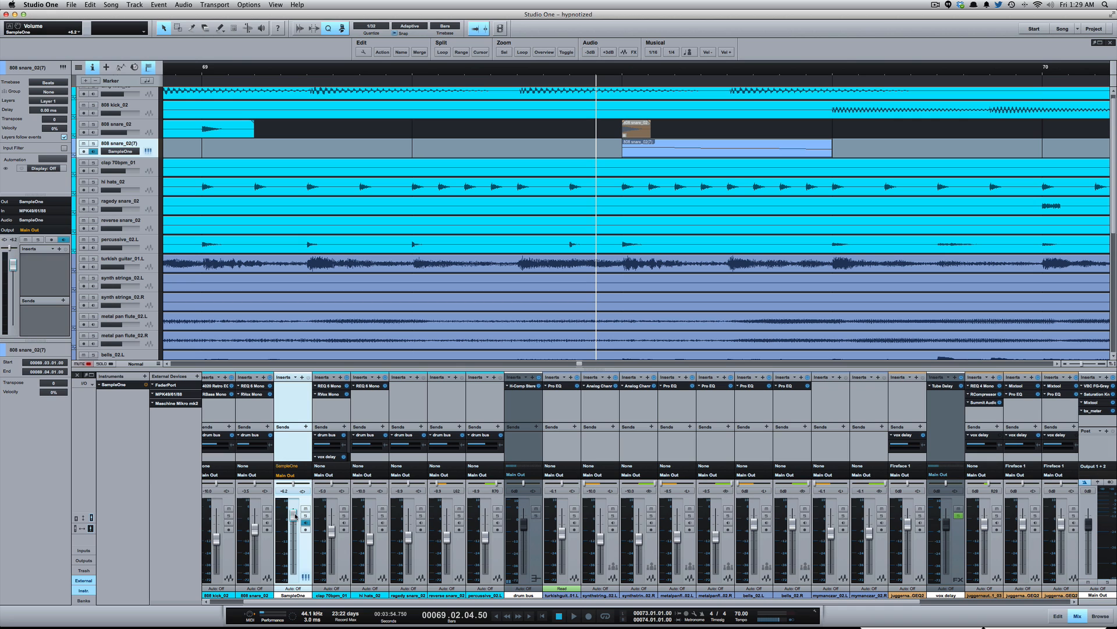
- Play back the section around bar 69 twice to hear the pitched snare roll in the mix
{"action": "left_click", "coordinate": [504, 144]}
{"action": "key", "text": "w"}
{"action": "key", "text": "w"}
{"action": "left_click", "coordinate": [443, 148]}
{"action": "key", "text": "space"}
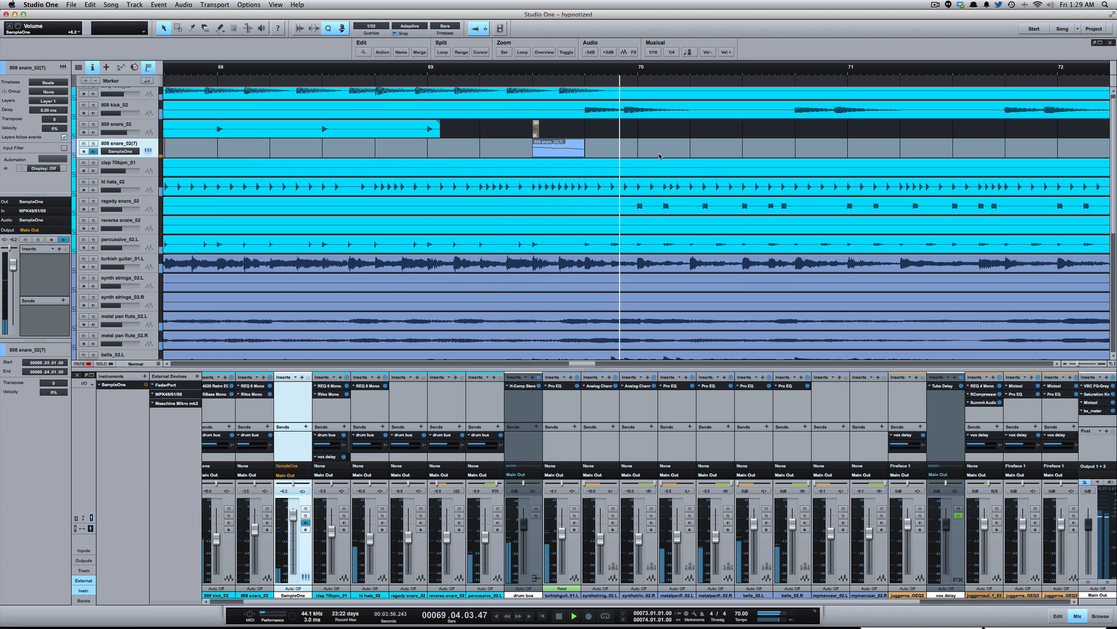
{"action": "key", "text": "space"}
{"action": "left_click", "coordinate": [415, 148]}
{"action": "key", "text": "space"}
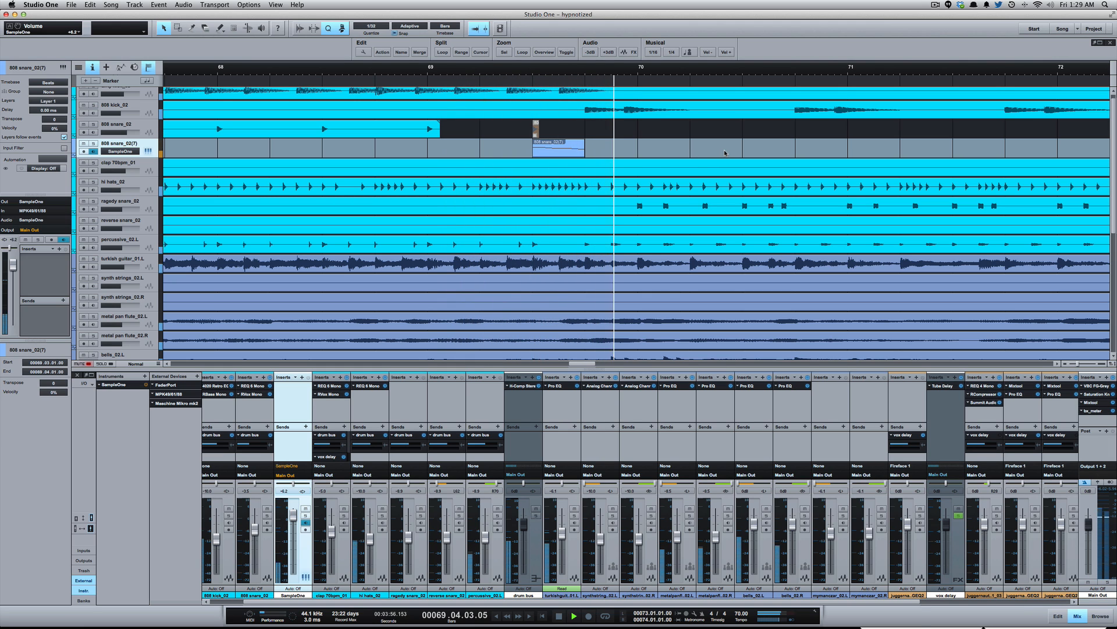
{"action": "key", "text": "space"}
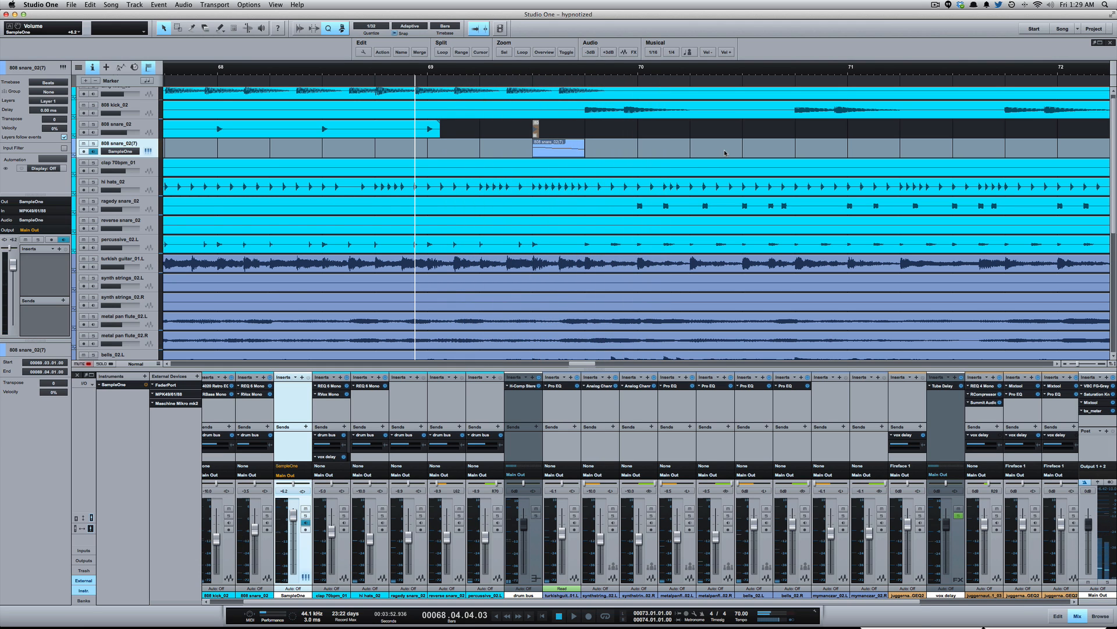
- Bounce the snare roll part on the SampleOne track to a new audio track
{"action": "key", "text": "shift+e"}
{"action": "key", "text": "e"}
{"action": "key", "text": "e"}
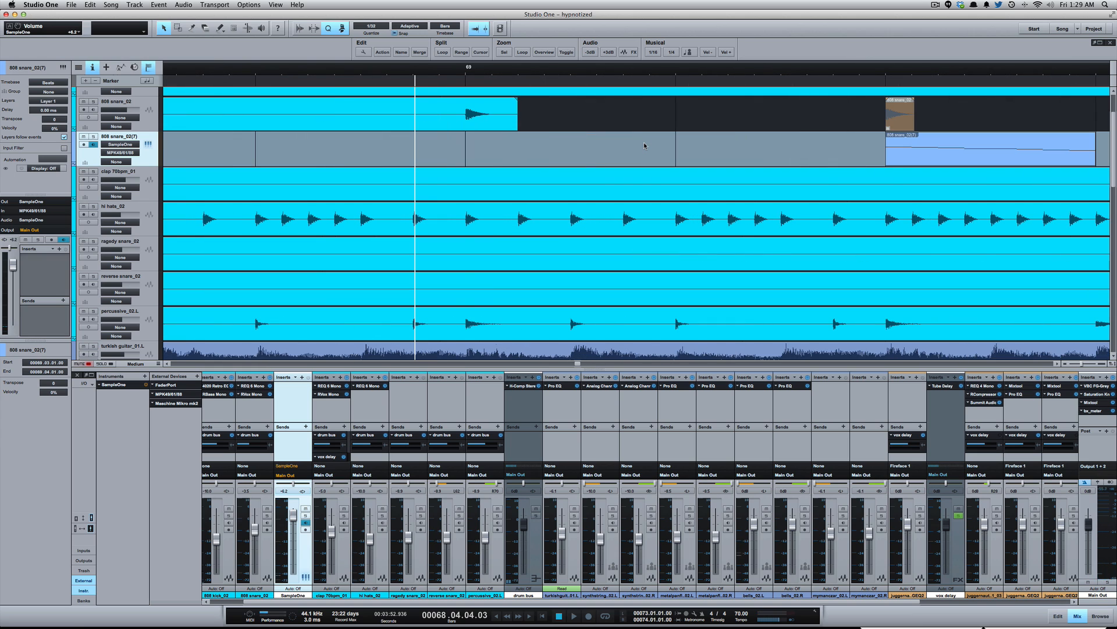
{"action": "scroll", "coordinate": [748, 150], "scroll_direction": "right", "scroll_amount": 5}
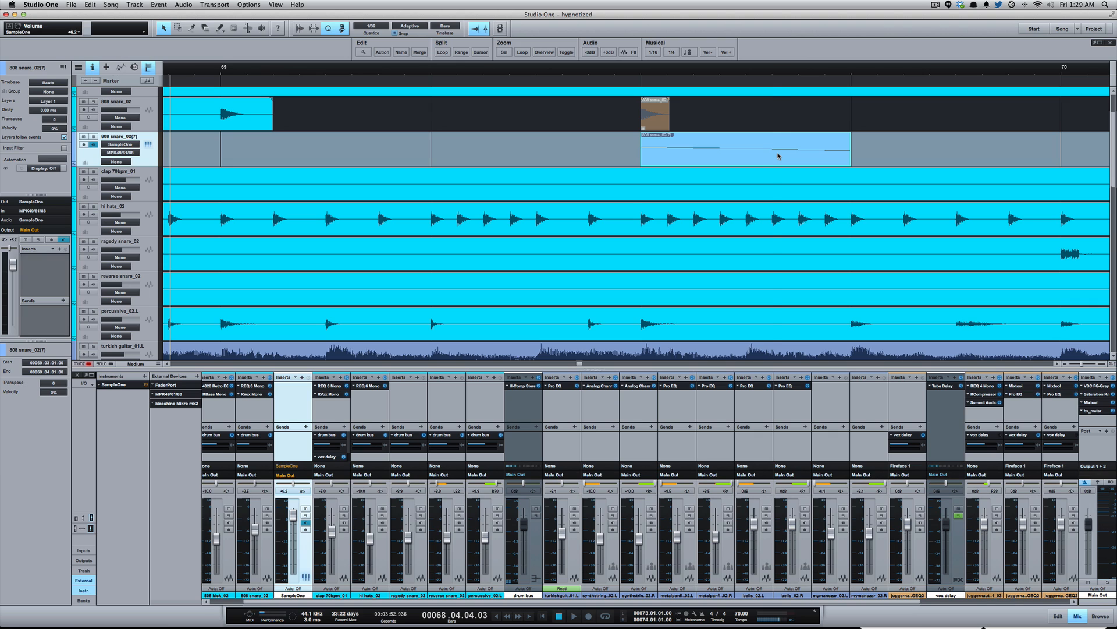
{"action": "key", "text": "super+b"}
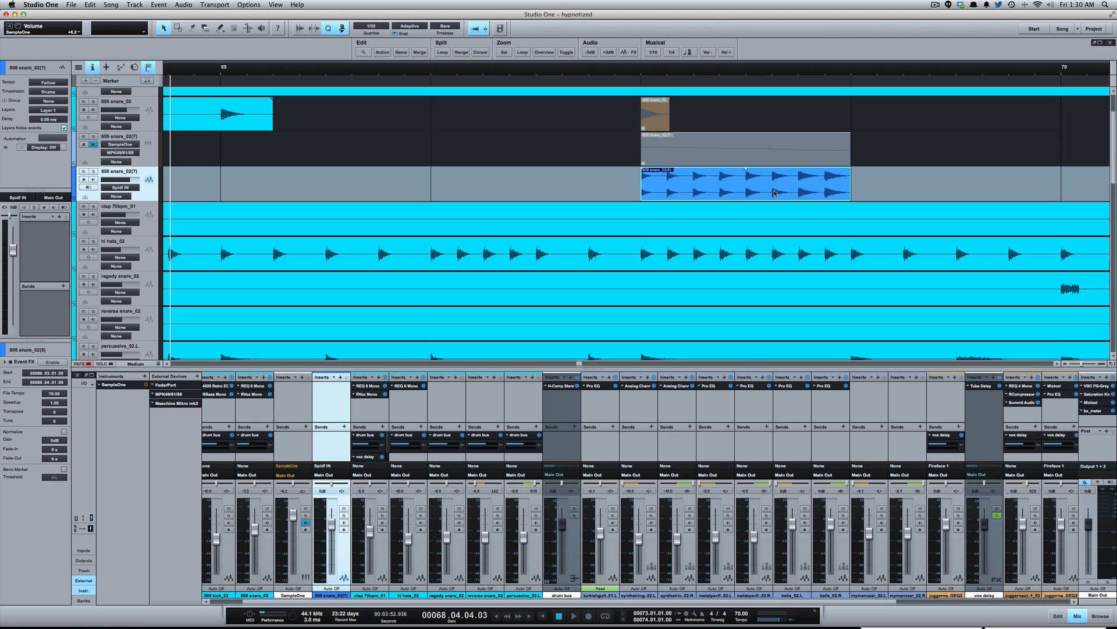
- Switch the bounced snare roll track to mono and bounce its audio into one full-bar event spanning bar 69
{"action": "left_click", "coordinate": [86, 188]}
{"action": "key", "text": "super+b"}
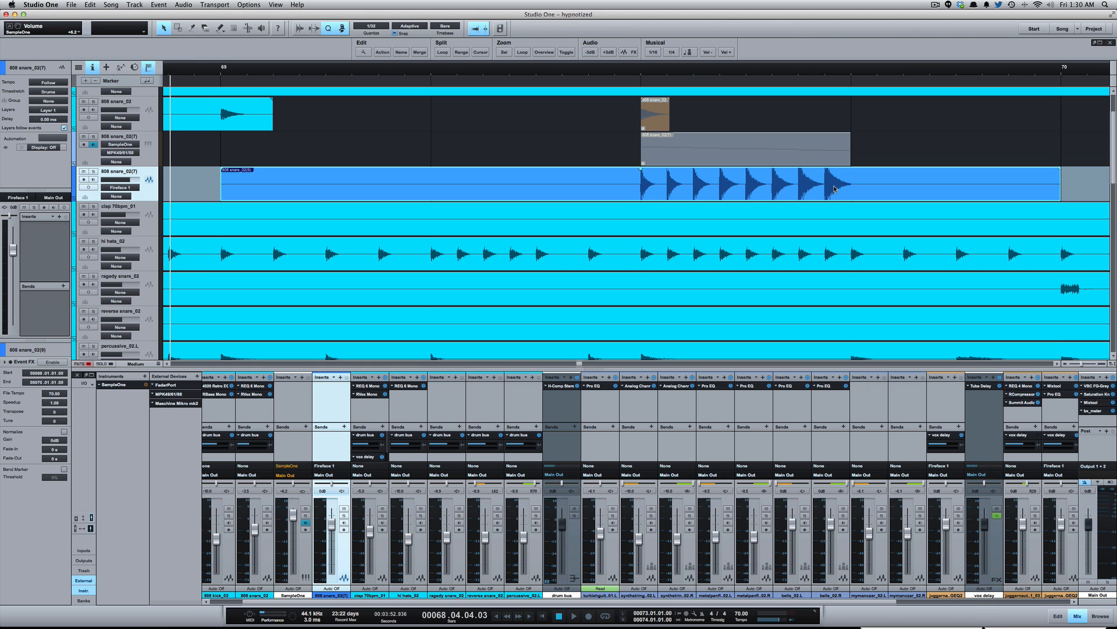
{"action": "key", "text": "w"}
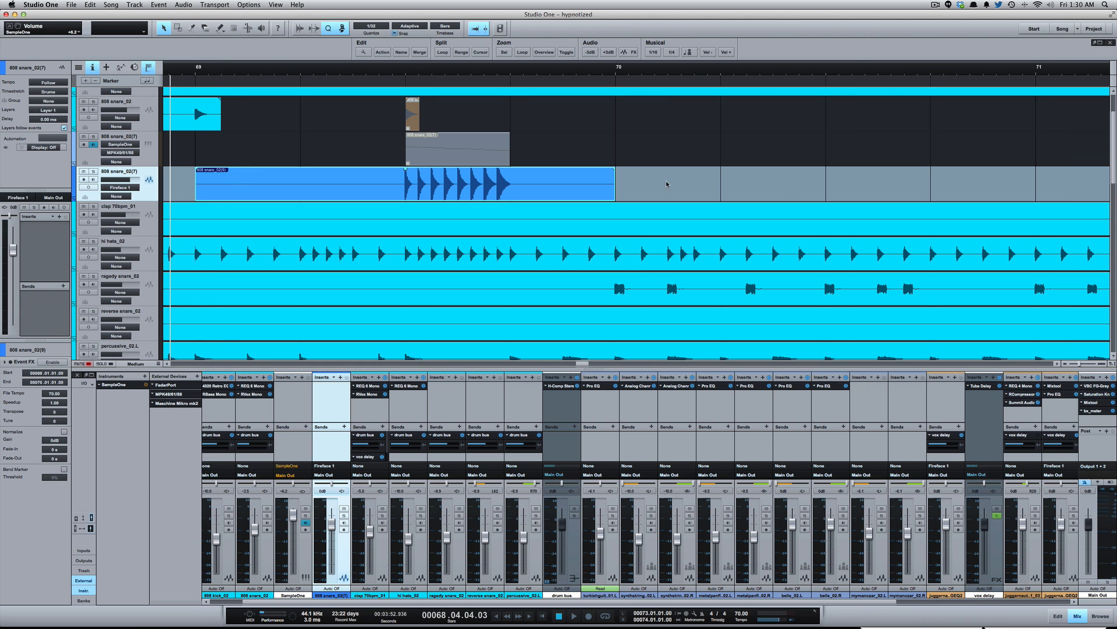
{"action": "left_click", "coordinate": [633, 178]}
{"action": "key", "text": "w"}
- Hide the mixer and examine the events across all tracks around bars 72 to 74 for the break's location
{"action": "key", "text": "w"}
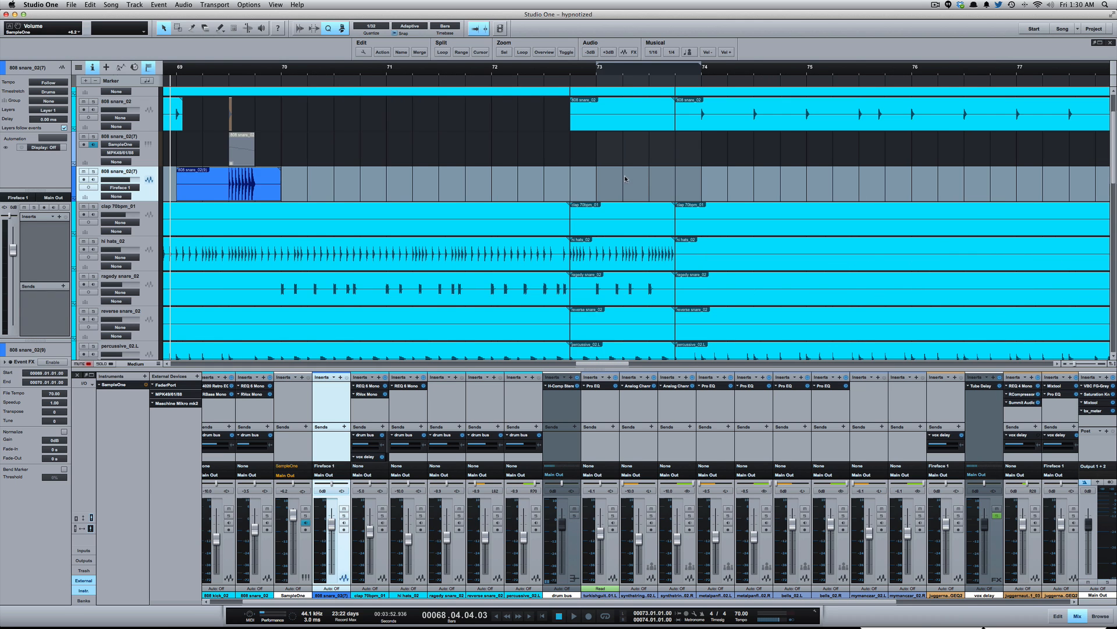
{"action": "key", "text": "w"}
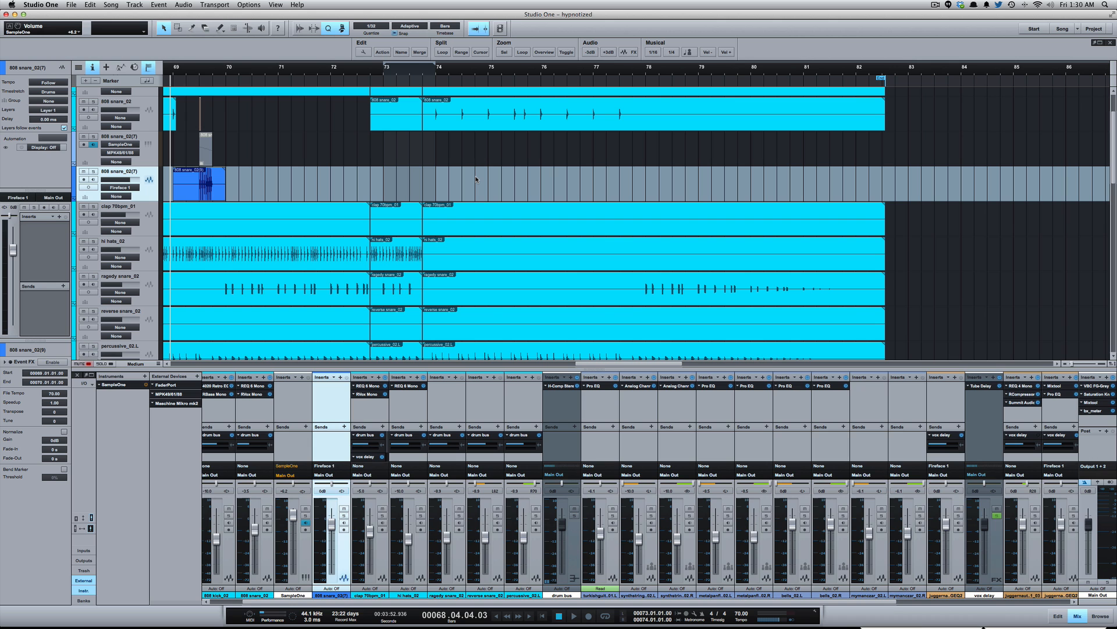
{"action": "key", "text": "F3"}
{"action": "scroll", "coordinate": [419, 317], "scroll_direction": "down", "scroll_amount": 10}
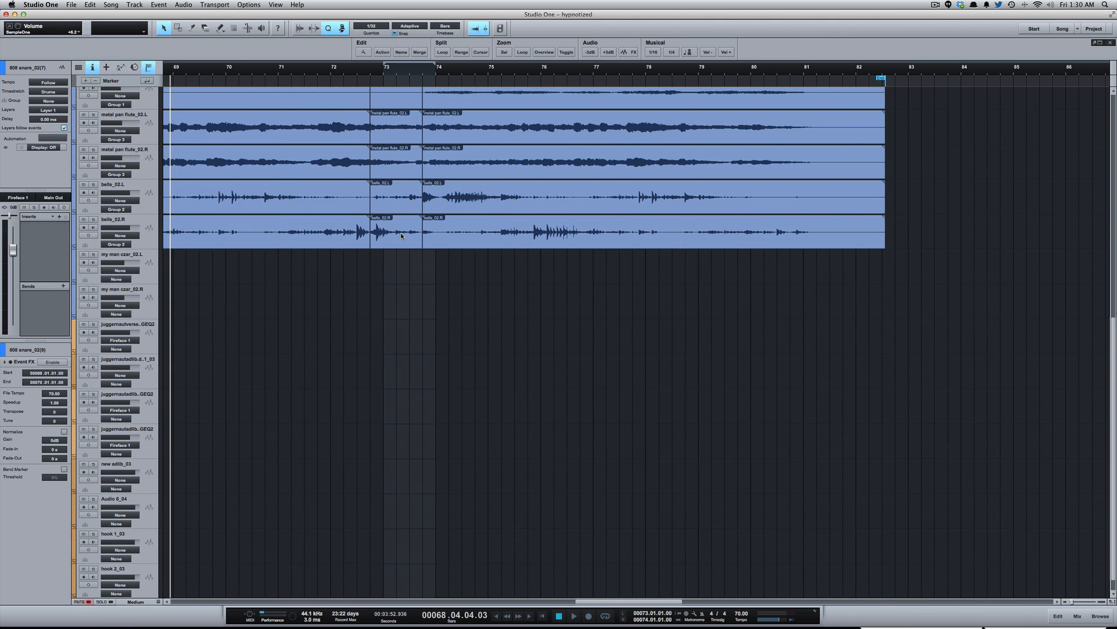
{"action": "scroll", "coordinate": [401, 262], "scroll_direction": "up", "scroll_amount": 12}
{"action": "scroll", "coordinate": [379, 433], "scroll_direction": "down", "scroll_amount": 3}
{"action": "scroll", "coordinate": [396, 349], "scroll_direction": "up", "scroll_amount": 3}
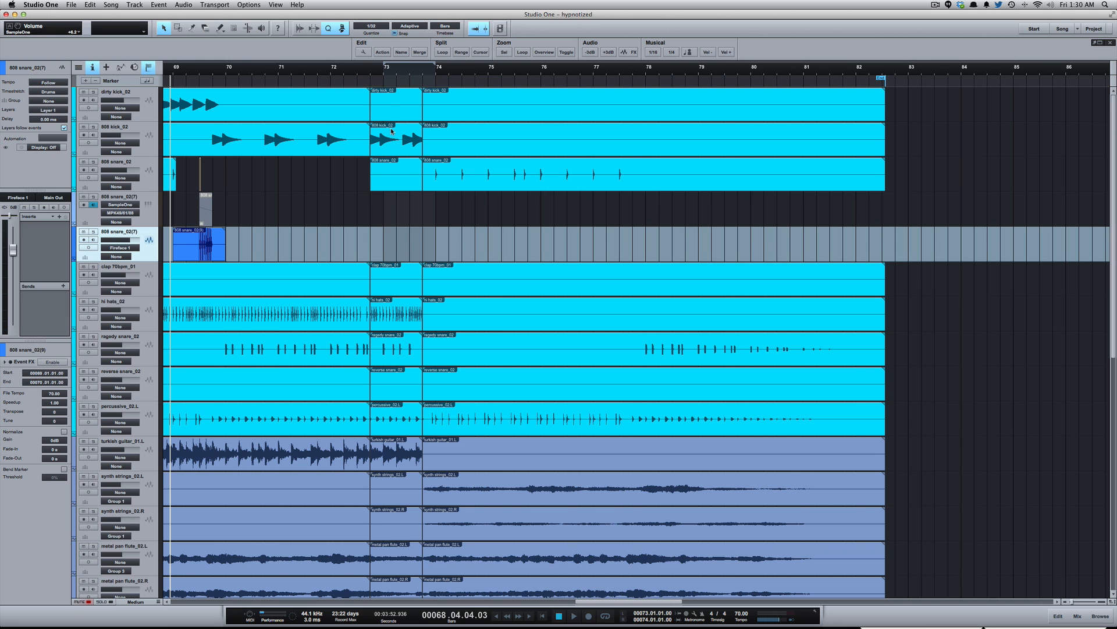
{"action": "scroll", "coordinate": [394, 466], "scroll_direction": "down", "scroll_amount": 8}
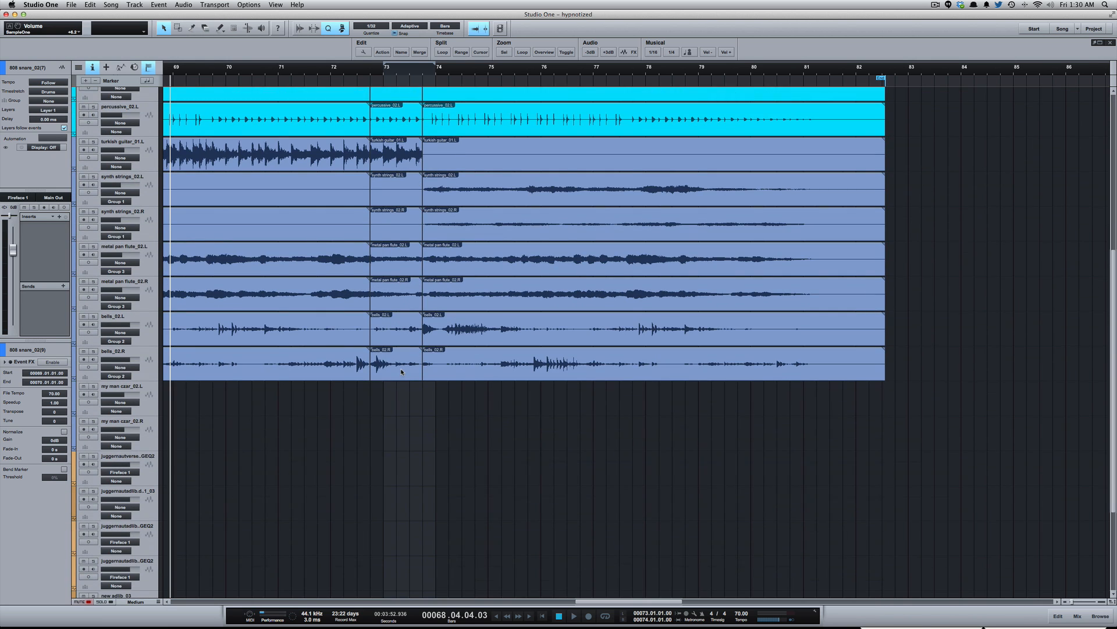
{"action": "scroll", "coordinate": [401, 371], "scroll_direction": "up", "scroll_amount": 4}
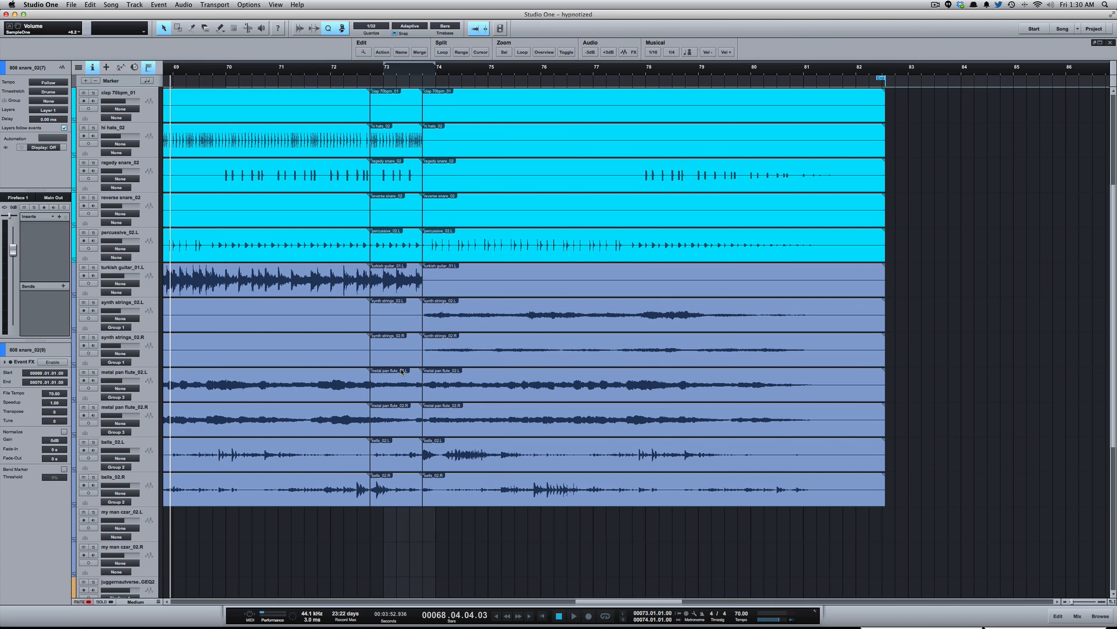
- Play back the song from bar 71 past bar 73 to hear the short section before the beat changes
{"action": "left_click", "coordinate": [310, 93]}
{"action": "key", "text": "space"}
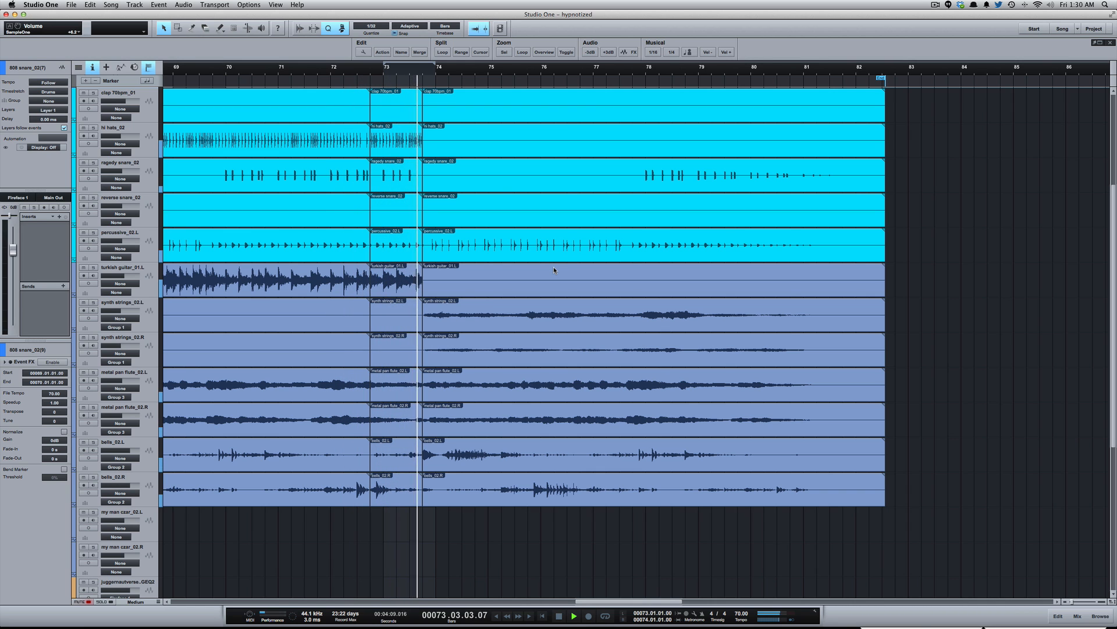
{"action": "key", "text": "space"}
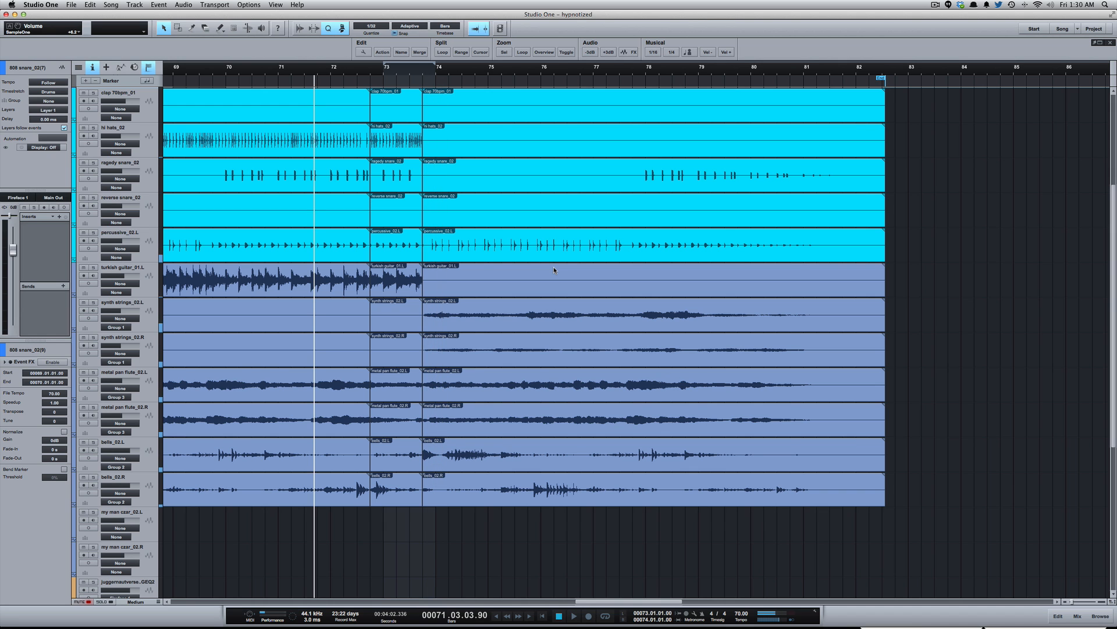
- Select the one-bar slice from 72.04.01 to 73.04.01 on all tracks and set the loop range to it
{"action": "scroll", "coordinate": [402, 140], "scroll_direction": "up", "scroll_amount": 5}
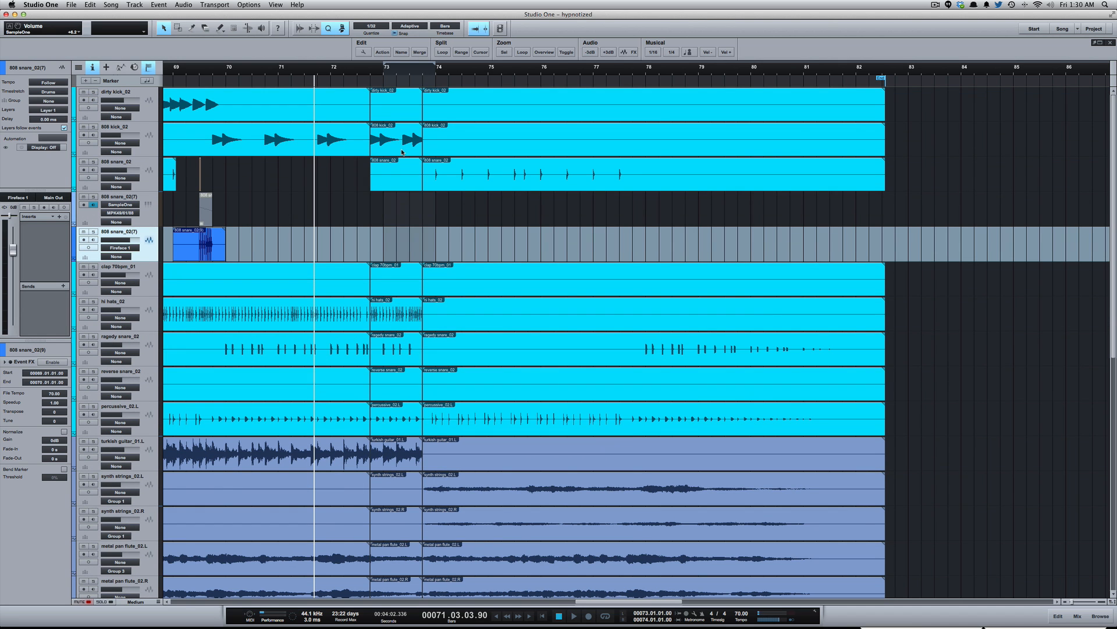
{"action": "scroll", "coordinate": [402, 152], "scroll_direction": "down", "scroll_amount": 2}
{"action": "left_click_drag", "start_coordinate": [395, 452], "coordinate": [400, 88]}
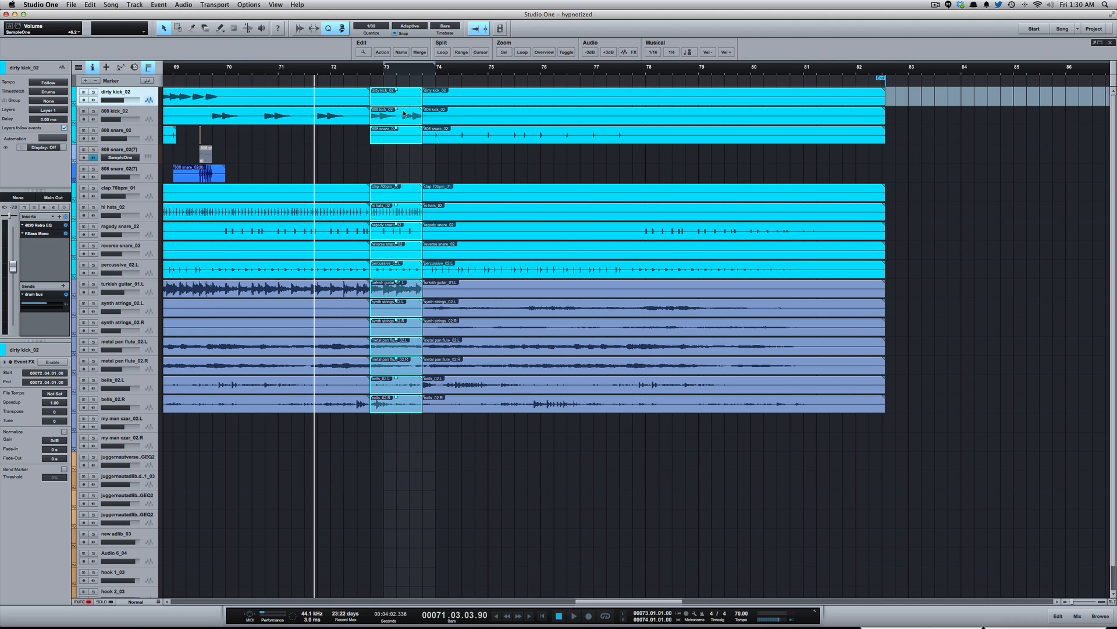
{"action": "key", "text": "super+e"}
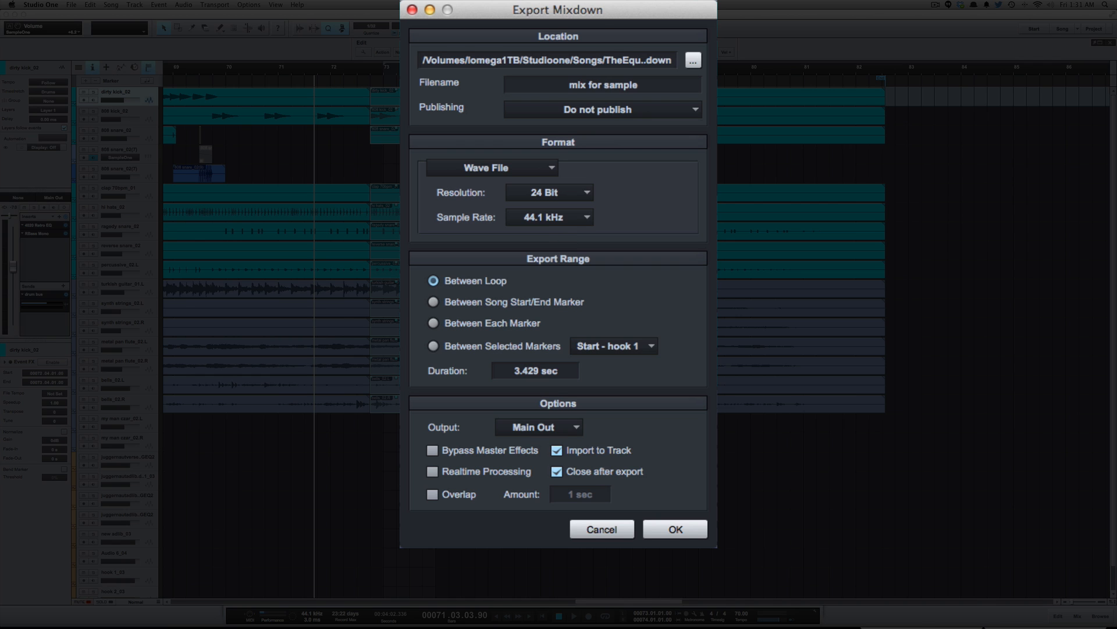
{"action": "left_click", "coordinate": [609, 530]}
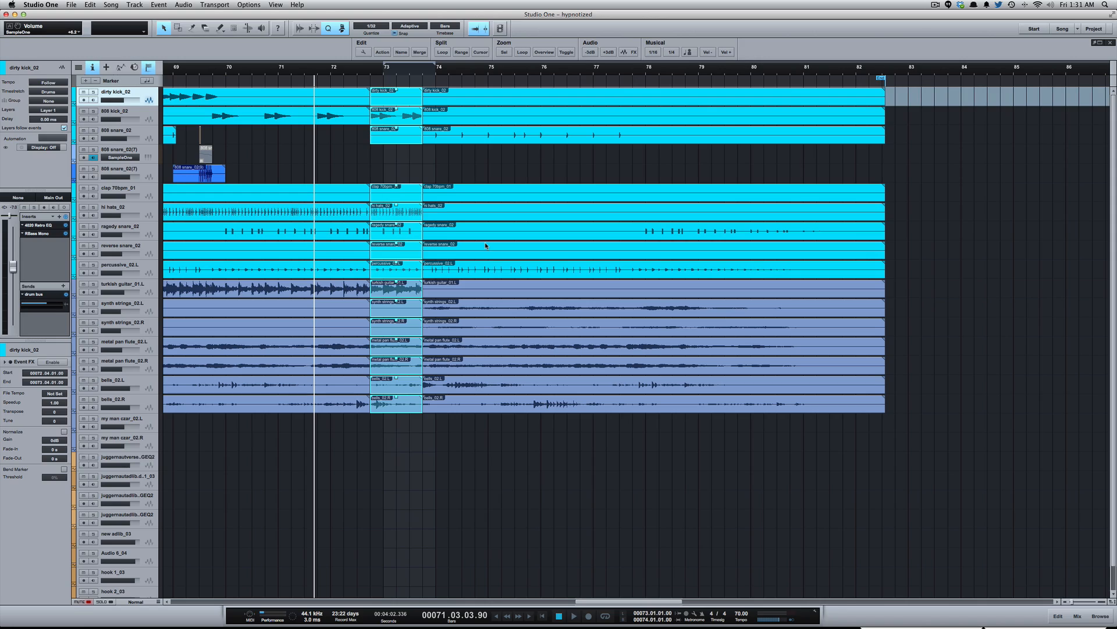
{"action": "key", "text": "p"}
- Export the loop range as a 24-bit, 44.1 kHz wave mixdown imported to a track, and move that track directly below bells_02.R
{"action": "key", "text": "super+e"}
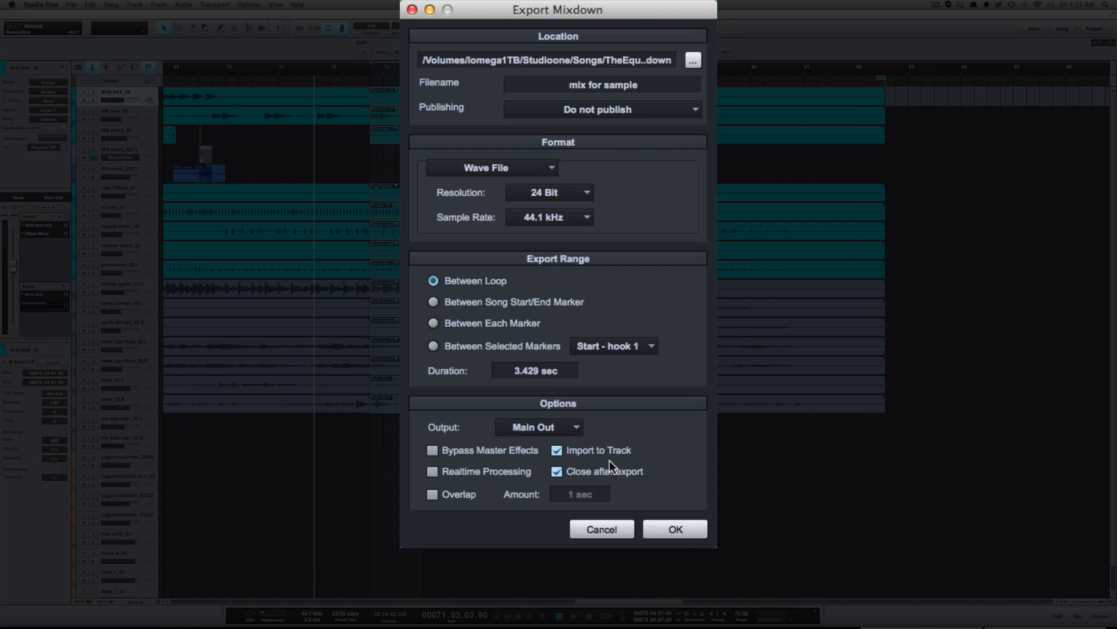
{"action": "left_click", "coordinate": [672, 529]}
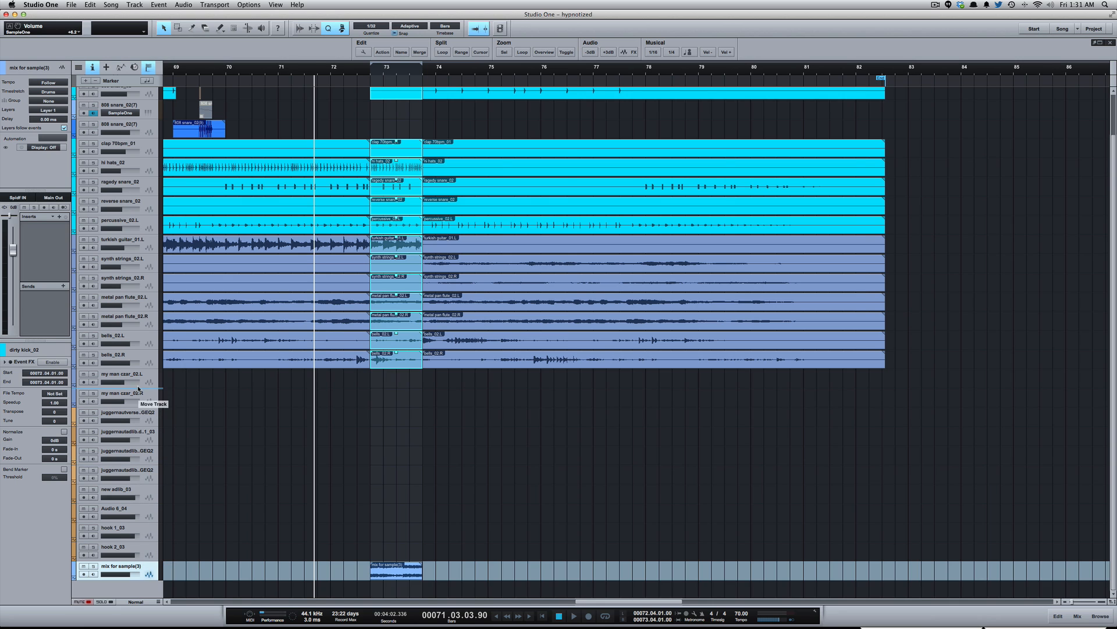
{"action": "left_click_drag", "start_coordinate": [135, 374], "coordinate": [138, 375]}
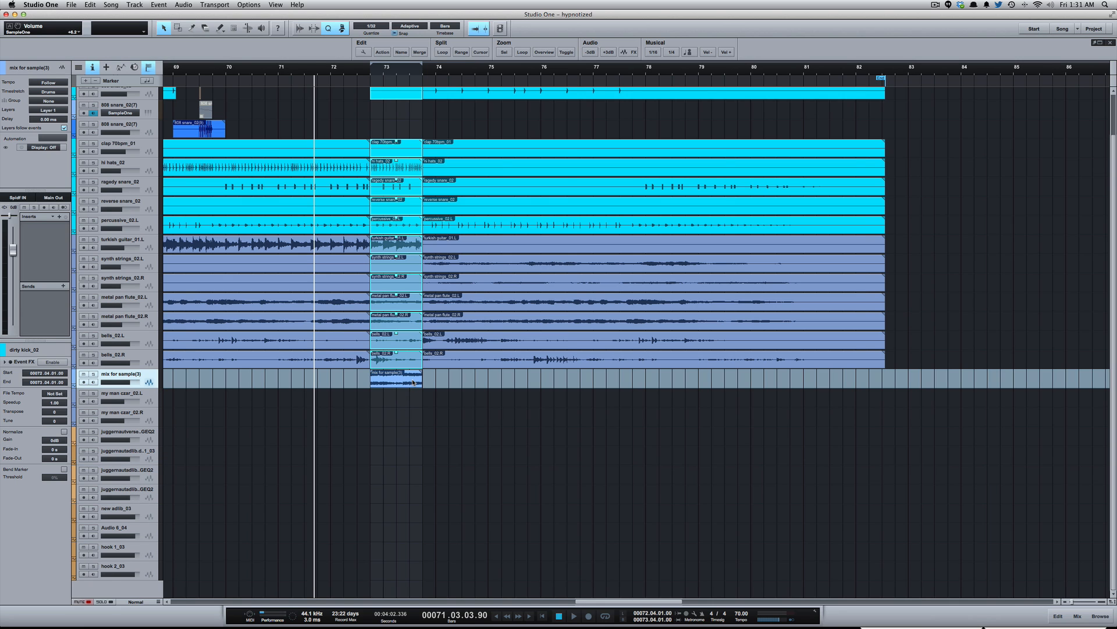
- Mute the selected original events between 72.04.01 and 73.04.01, and deselect them
{"action": "key", "text": "6"}
{"action": "left_click", "coordinate": [396, 354]}
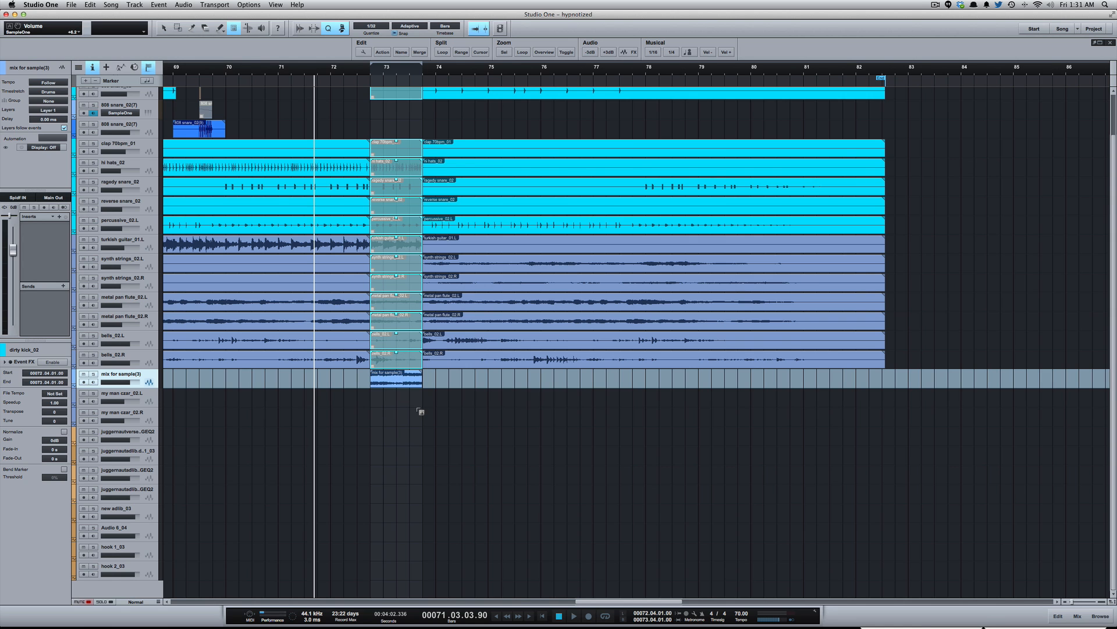
{"action": "key", "text": "shift+e"}
{"action": "key", "text": "shift+e"}
{"action": "key", "text": "e"}
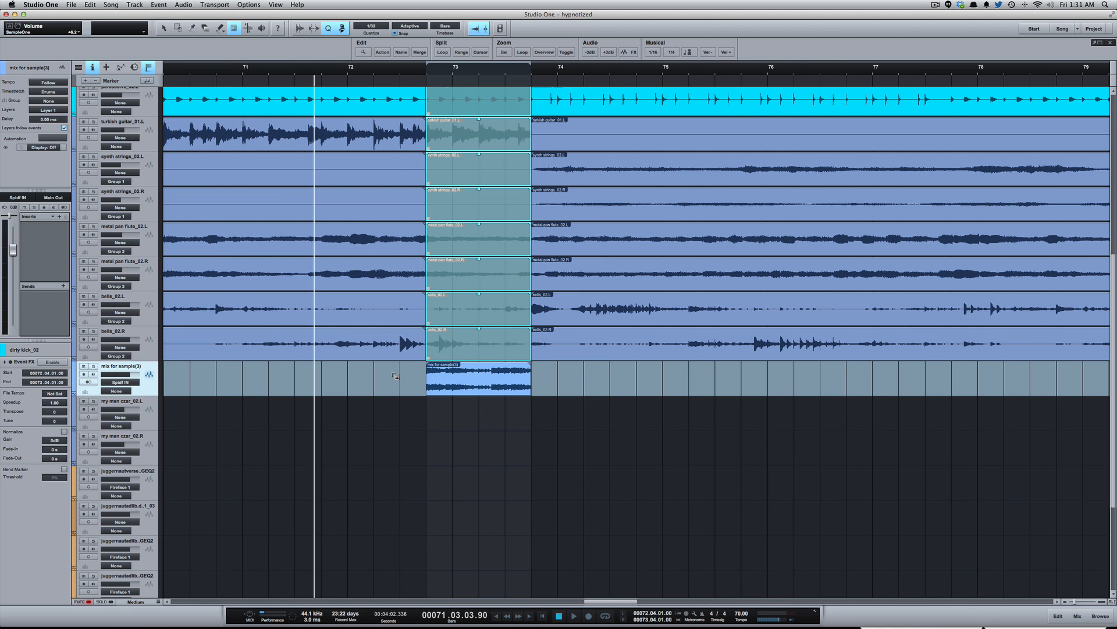
{"action": "key", "text": "1"}
{"action": "left_click", "coordinate": [549, 376]}
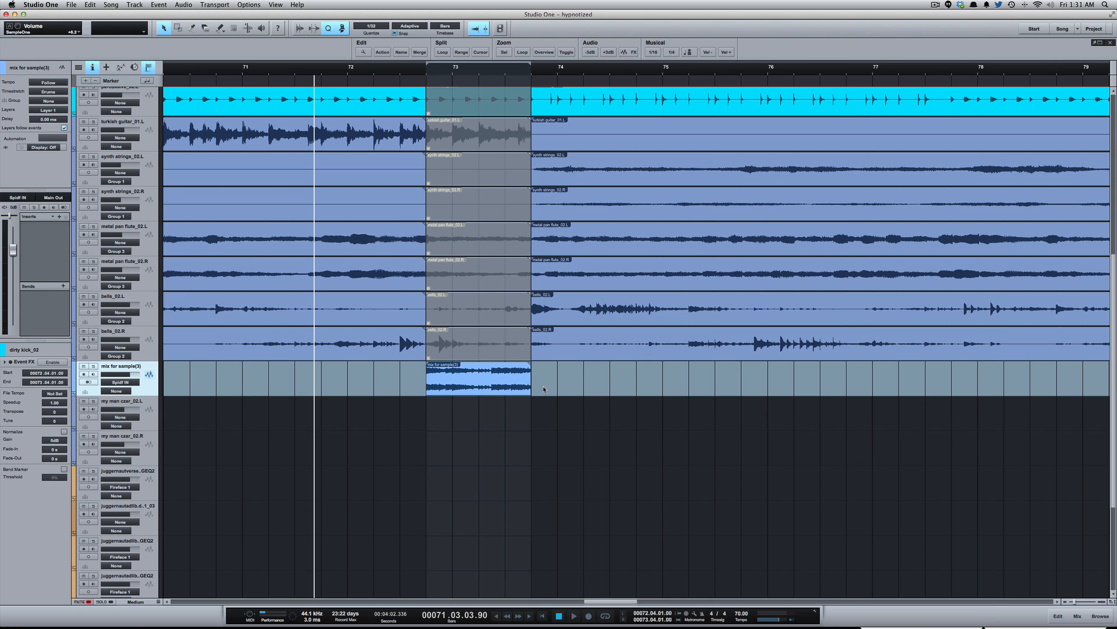
- Send the full one-bar mix for sample(3) event to a new SampleOne instrument
{"action": "left_click_drag", "start_coordinate": [531, 379], "coordinate": [481, 378]}
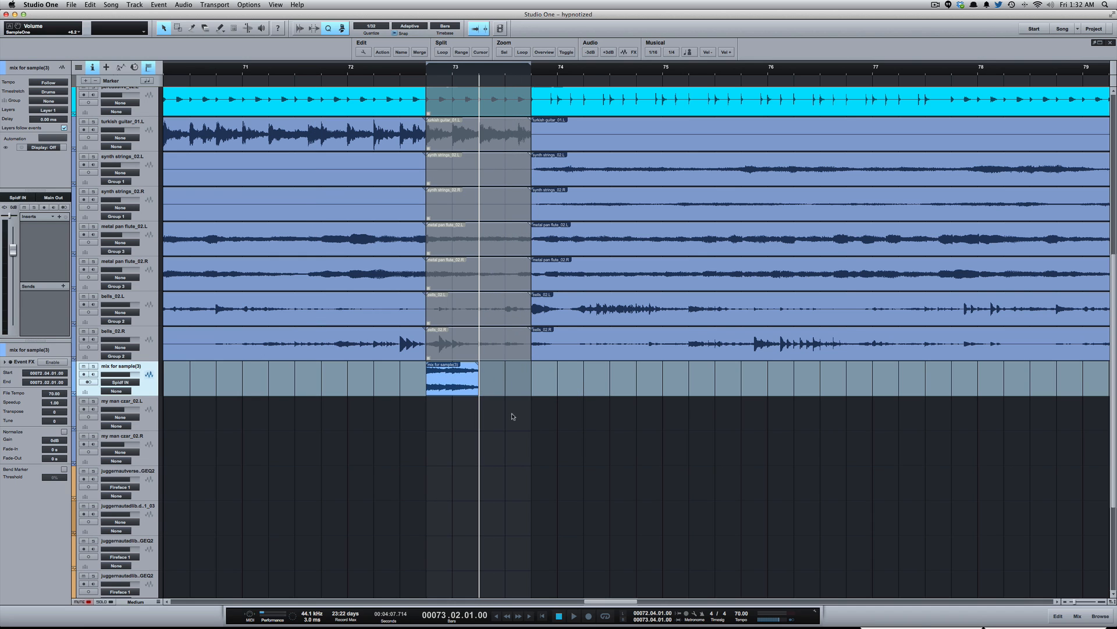
{"action": "key", "text": "super+z"}
{"action": "right_click", "coordinate": [479, 381]}
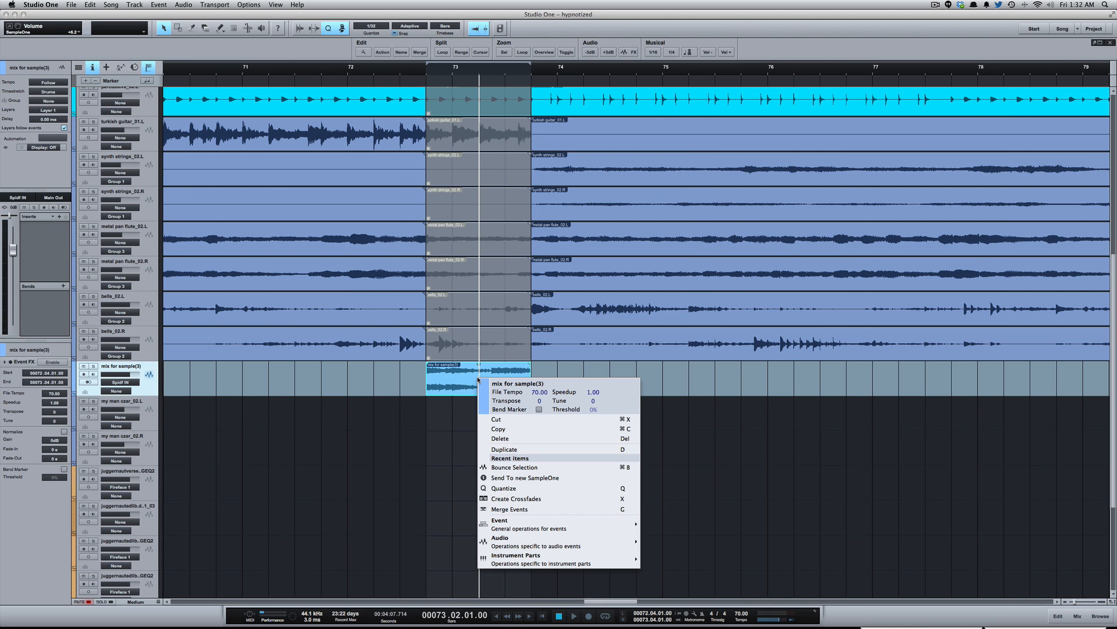
{"action": "left_click", "coordinate": [536, 479]}
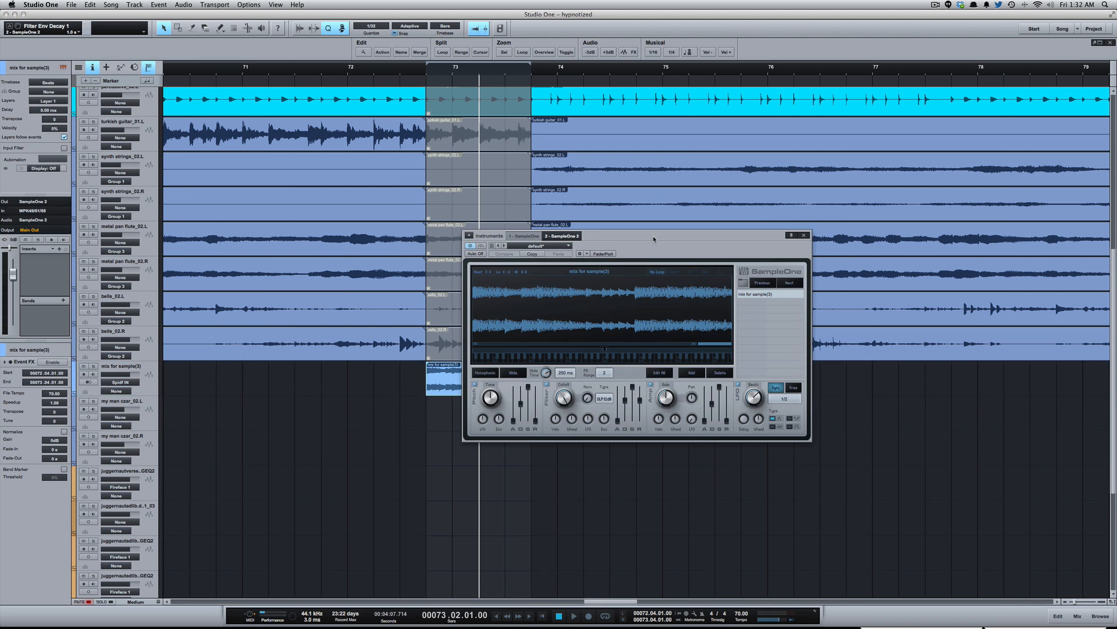
- Shorten the mixdown audio event to end at 73.02.01 and move the new SampleOne track directly beneath its track
{"action": "left_click", "coordinate": [542, 386]}
{"action": "left_click", "coordinate": [512, 383]}
{"action": "left_click_drag", "start_coordinate": [533, 379], "coordinate": [480, 380]}
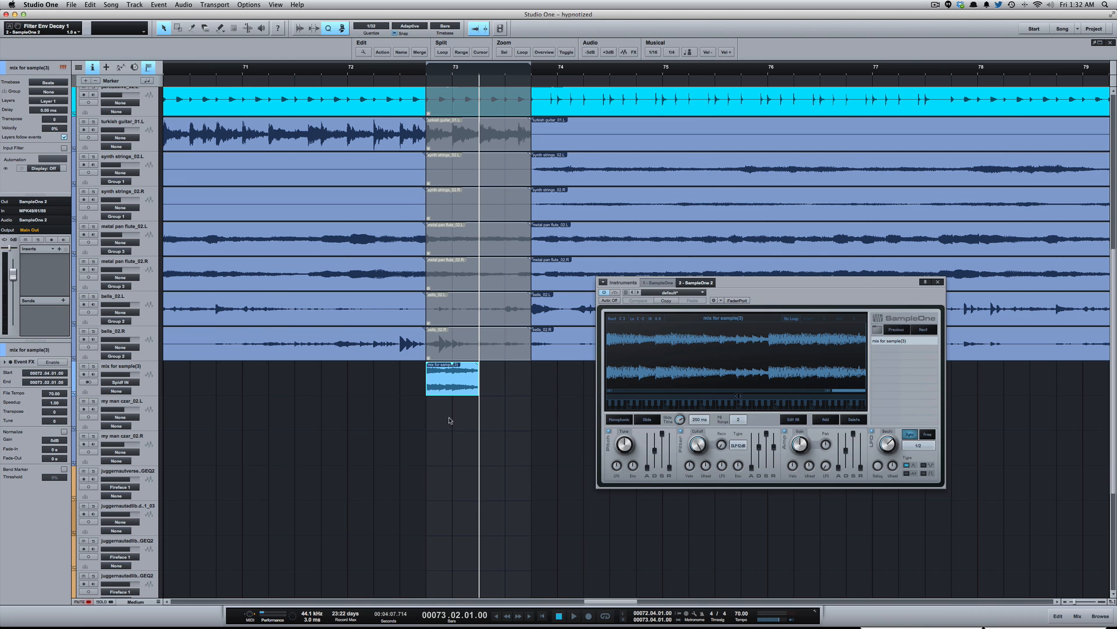
{"action": "scroll", "coordinate": [304, 454], "scroll_direction": "down", "scroll_amount": 6}
{"action": "left_click_drag", "start_coordinate": [136, 556], "coordinate": [134, 198]}
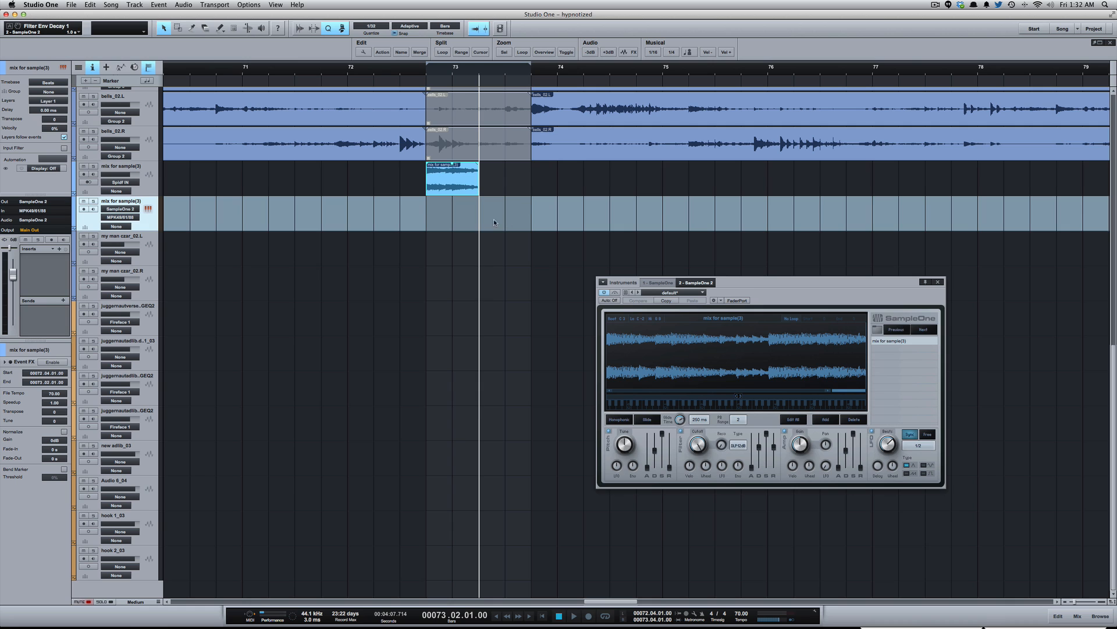
- Create an empty instrument part from 73.02.01 to 73.04.01 on the new SampleOne track and open it for note editing
{"action": "left_click_drag", "start_coordinate": [480, 215], "coordinate": [532, 218]}
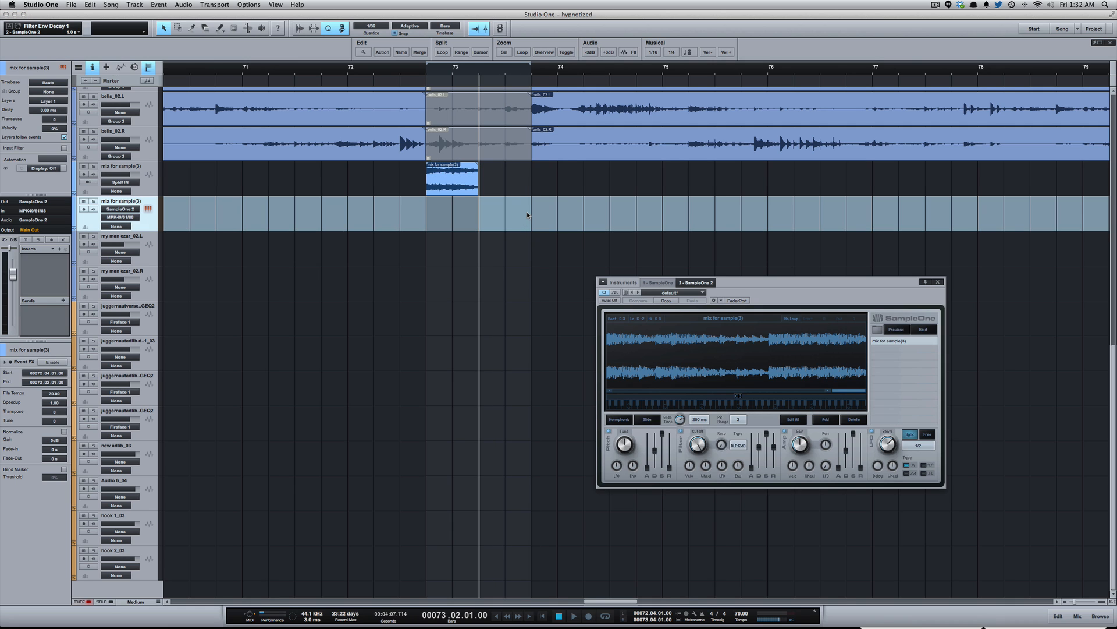
{"action": "double_click", "coordinate": [513, 214]}
{"action": "left_click", "coordinate": [795, 282]}
{"action": "left_click_drag", "start_coordinate": [798, 282], "coordinate": [790, 102]}
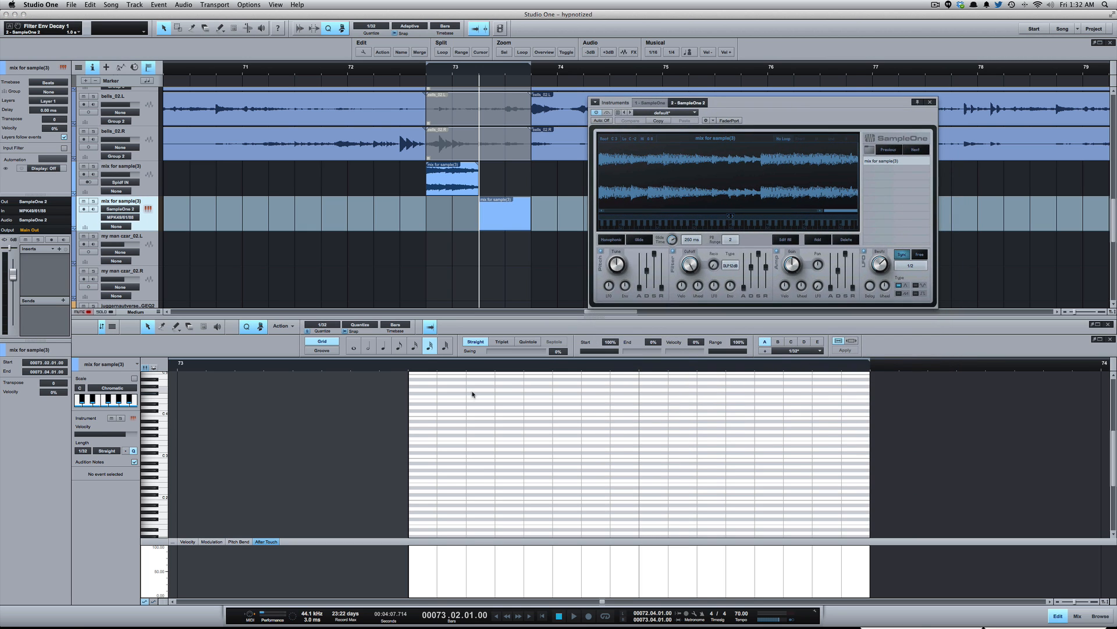
- Enter eight 1/32 notes at C#3, one per sixteenth across the part, and raise the last four to D#3
{"action": "left_click", "coordinate": [419, 454]}
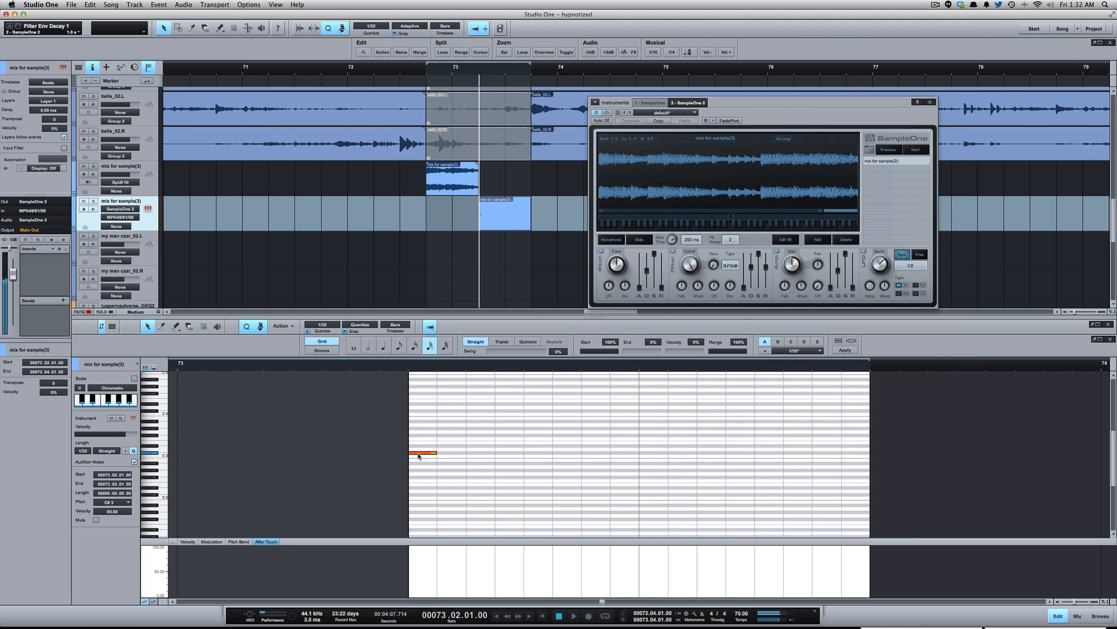
{"action": "left_click", "coordinate": [478, 454]}
{"action": "left_click", "coordinate": [531, 454]}
{"action": "left_click", "coordinate": [589, 454]}
{"action": "left_click", "coordinate": [617, 454]}
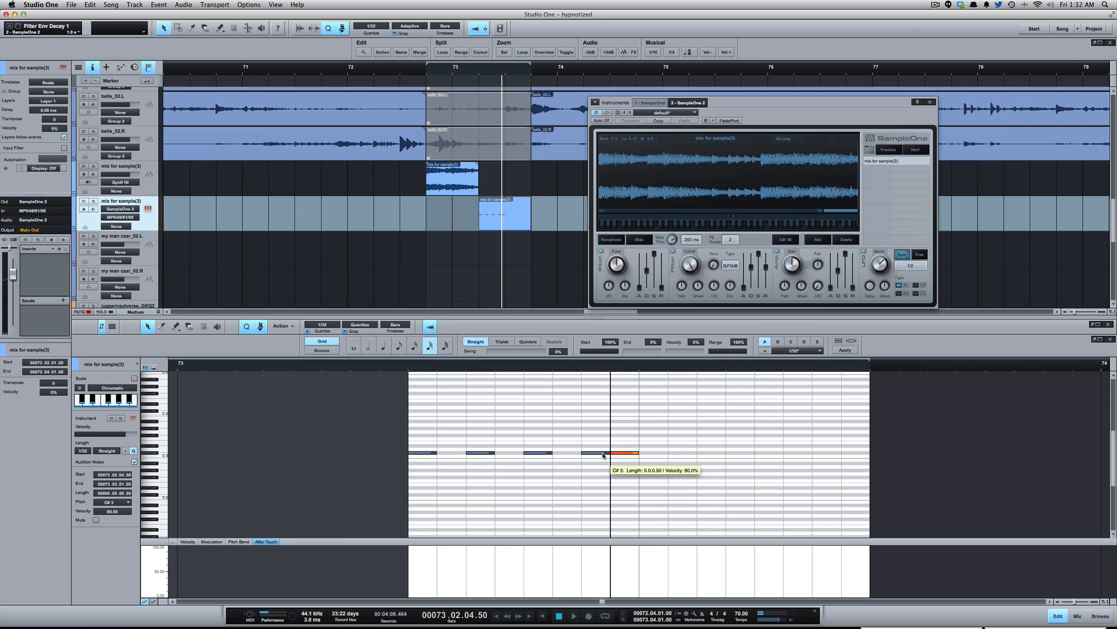
{"action": "left_click", "coordinate": [651, 454]}
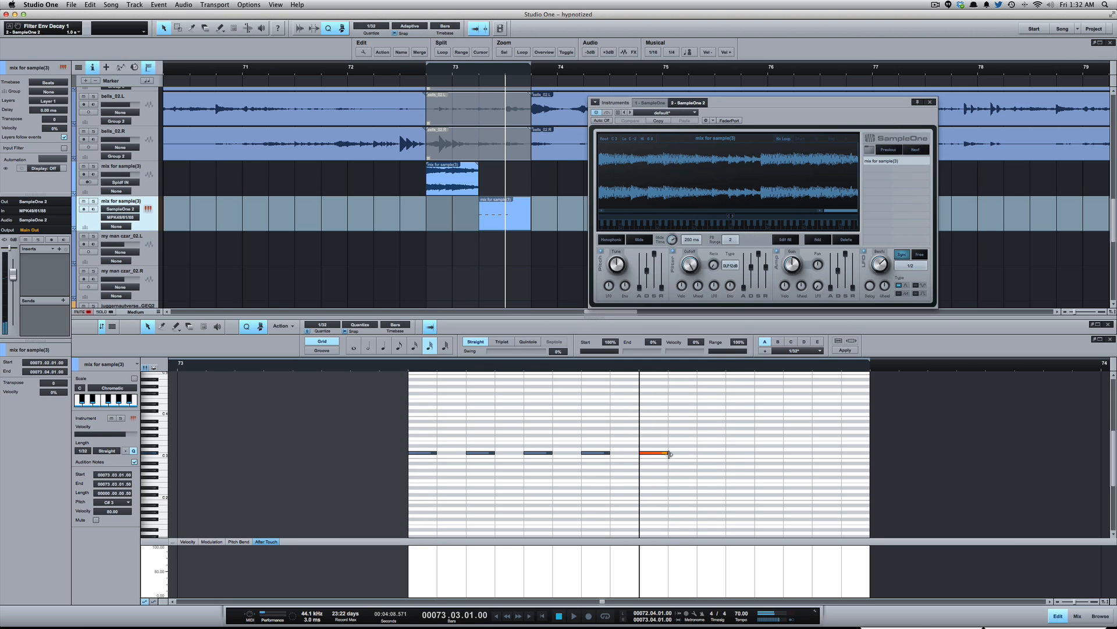
{"action": "left_click", "coordinate": [710, 454]}
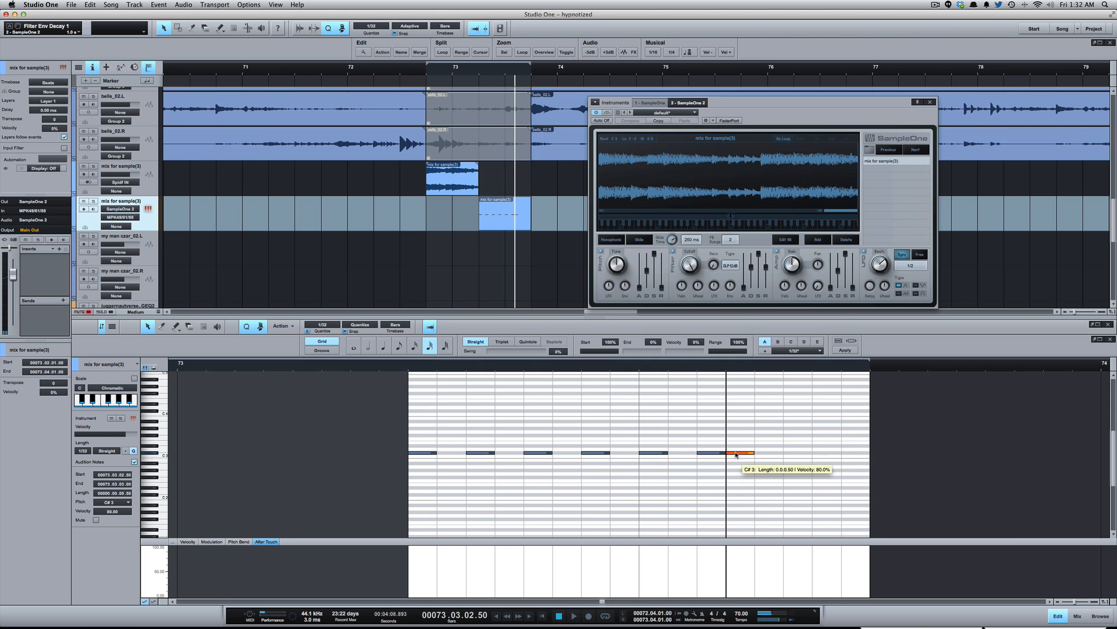
{"action": "left_click", "coordinate": [774, 454]}
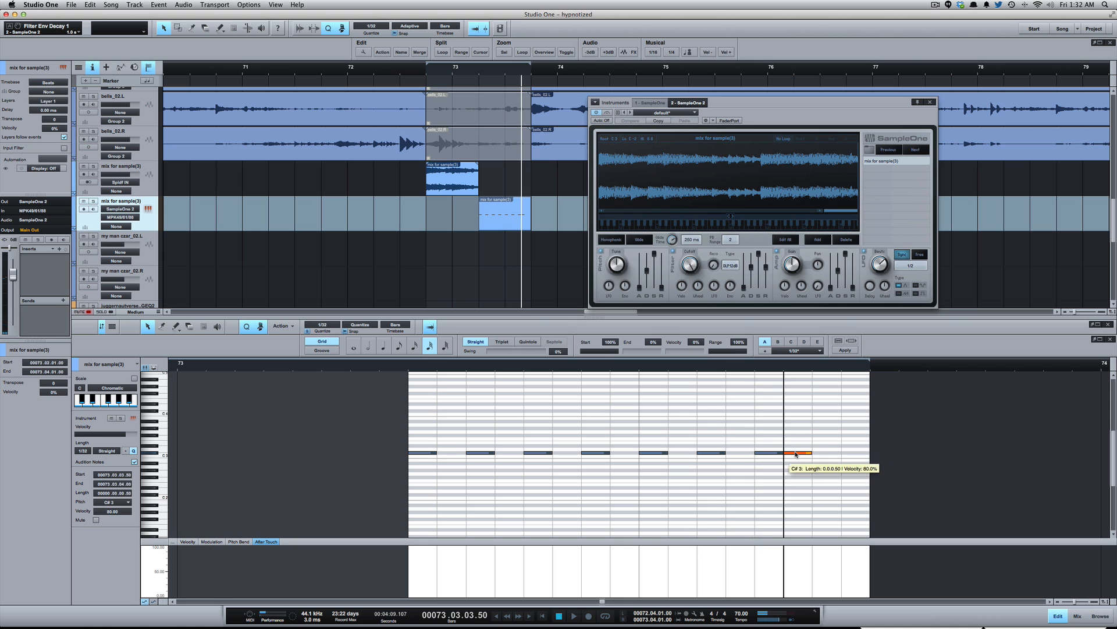
{"action": "left_click", "coordinate": [826, 454]}
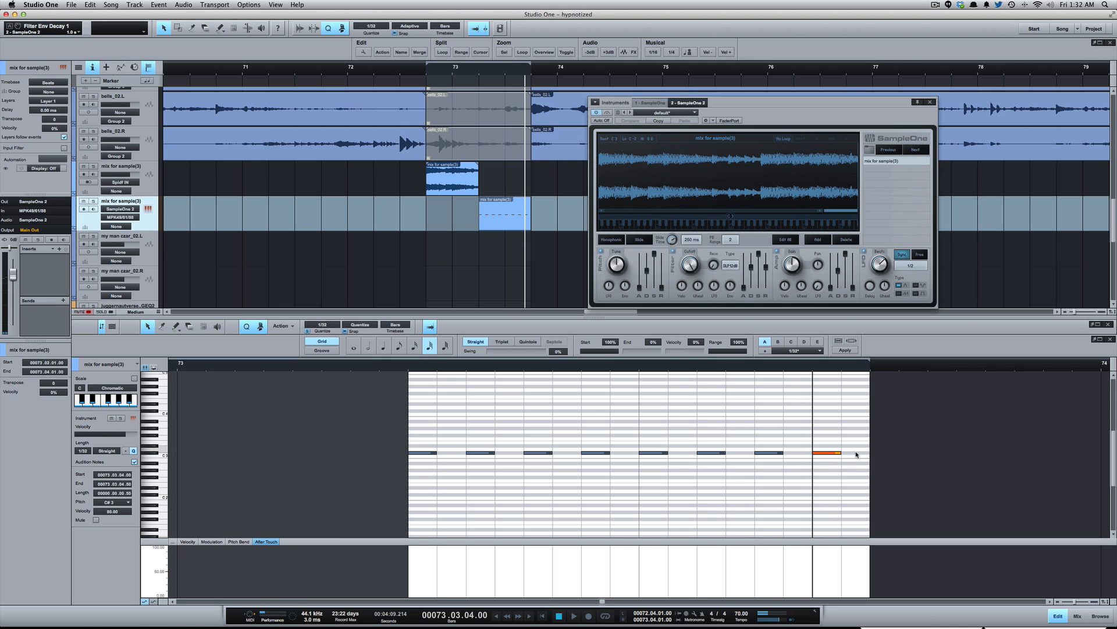
{"action": "left_click_drag", "start_coordinate": [859, 446], "coordinate": [650, 441]}
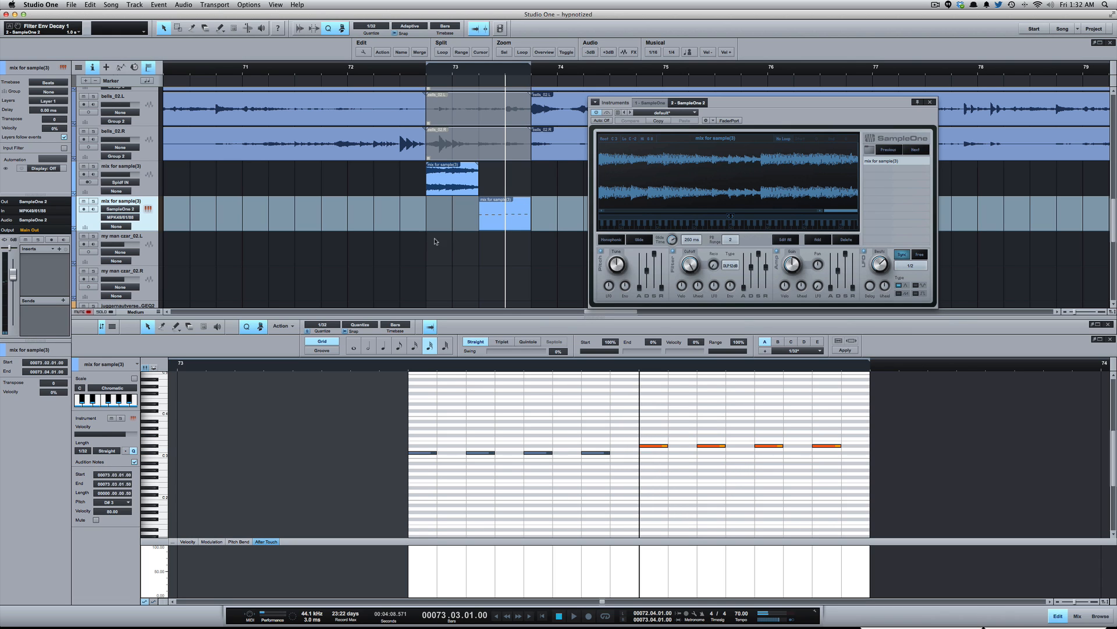
- Play back the song from before bar 73 twice to hear the retriggered mixdown sample in context
{"action": "key", "text": "w"}
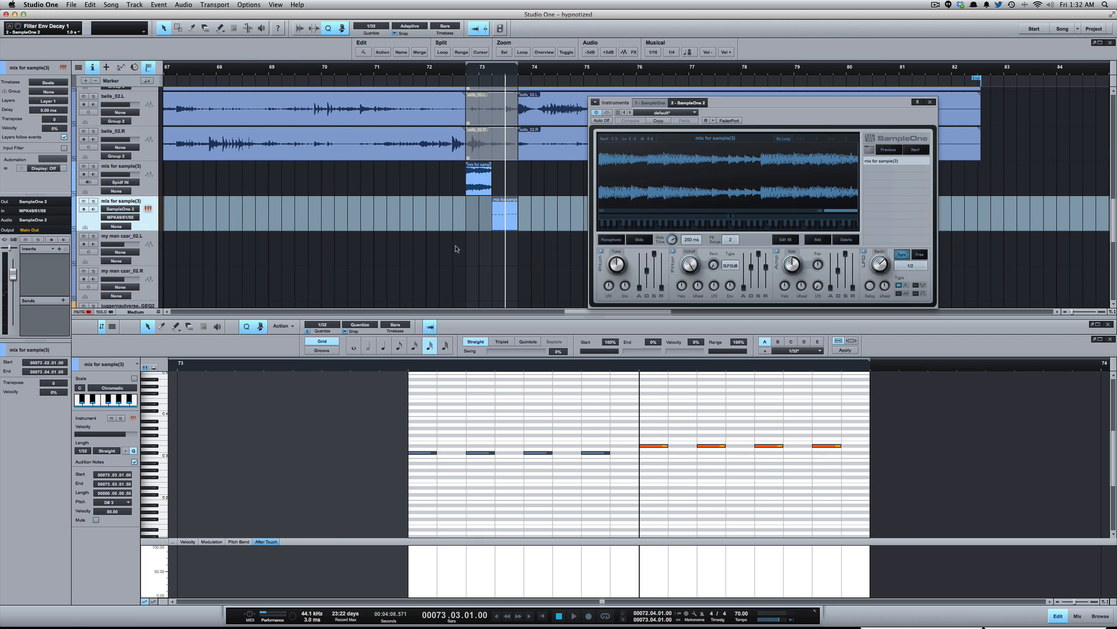
{"action": "left_click", "coordinate": [423, 209]}
{"action": "key", "text": "space"}
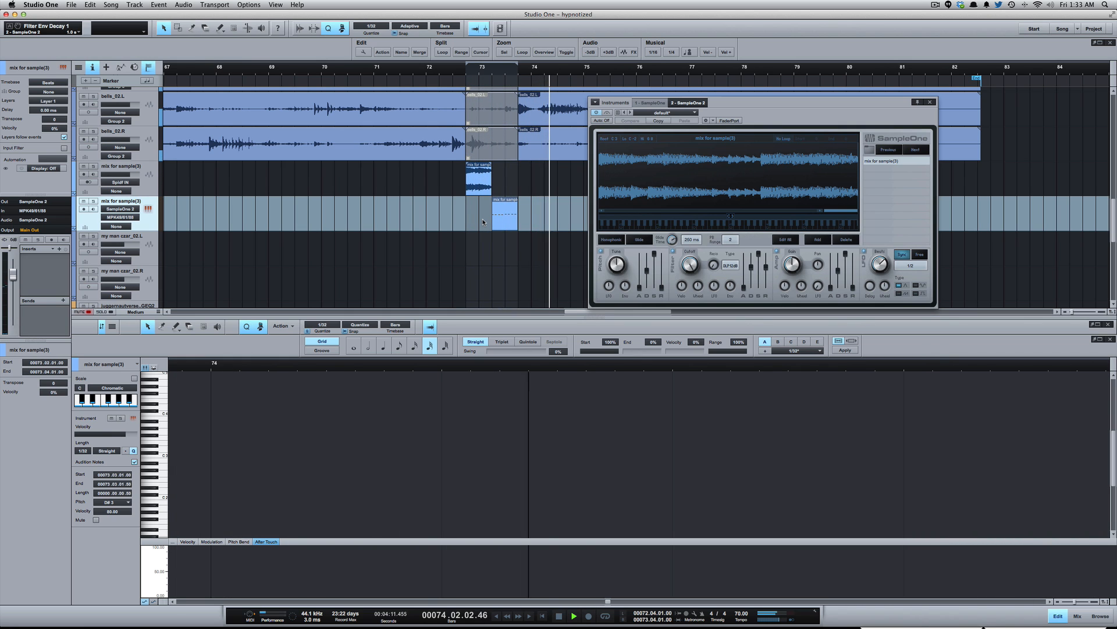
{"action": "key", "text": "space"}
{"action": "key", "text": "space"}
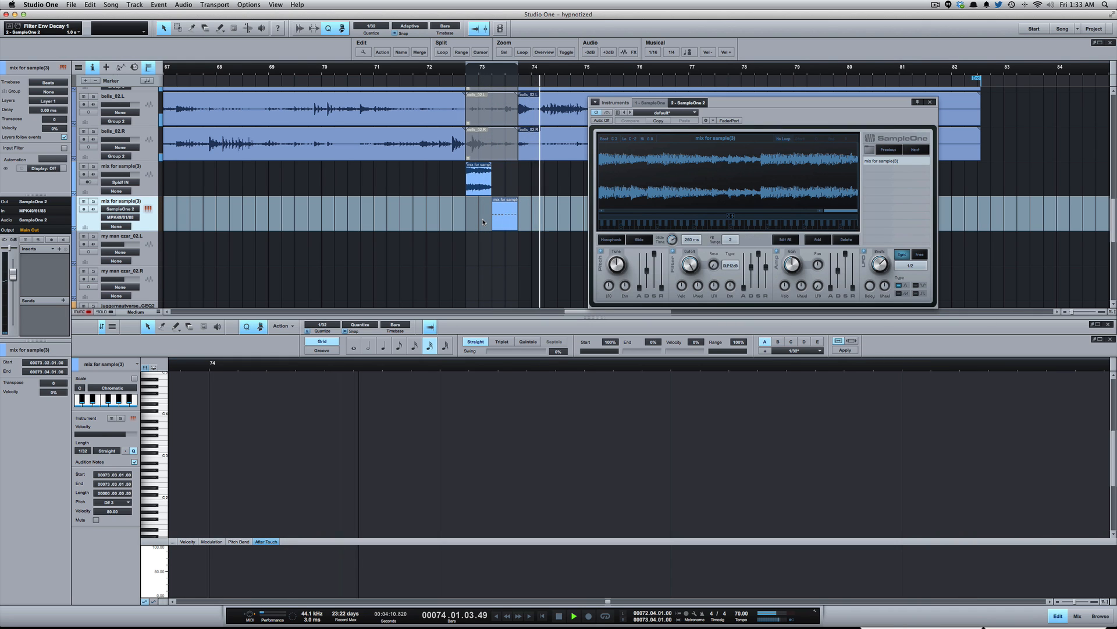
- Stop playback and close both the SampleOne window and the note editor
{"action": "key", "text": "space"}
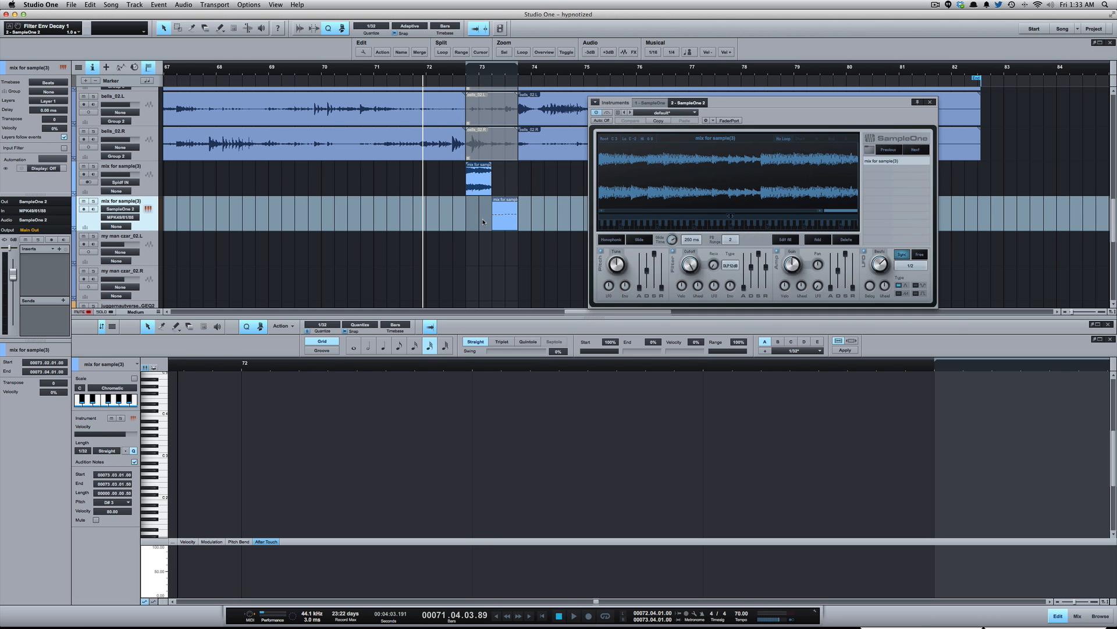
{"action": "left_click", "coordinate": [930, 102]}
{"action": "scroll", "coordinate": [765, 240], "scroll_direction": "down", "scroll_amount": 5}
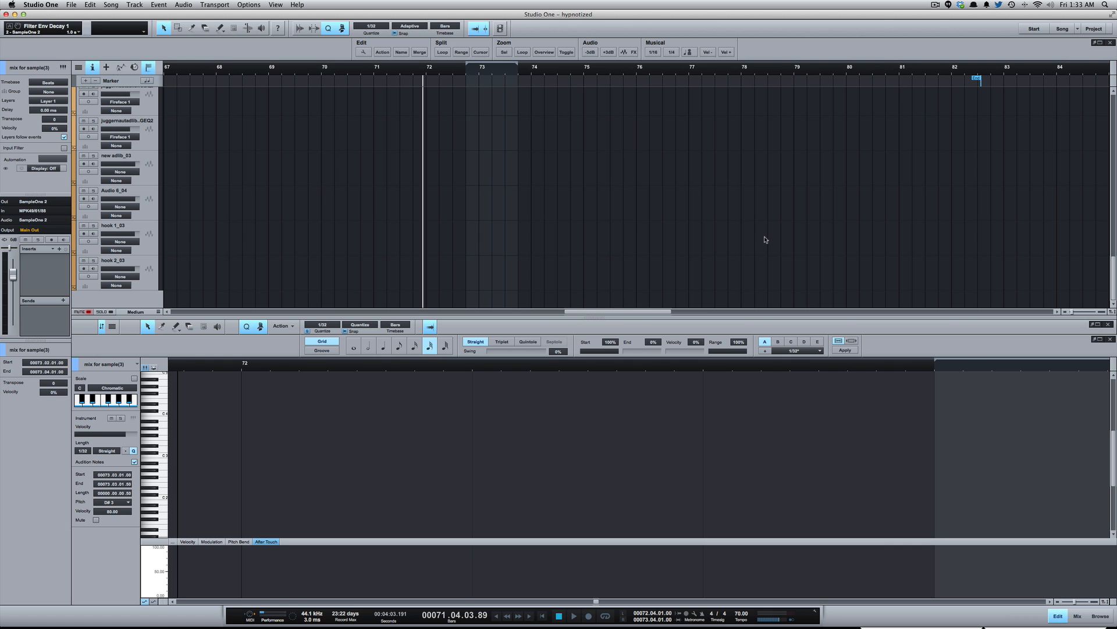
{"action": "key", "text": "F2"}
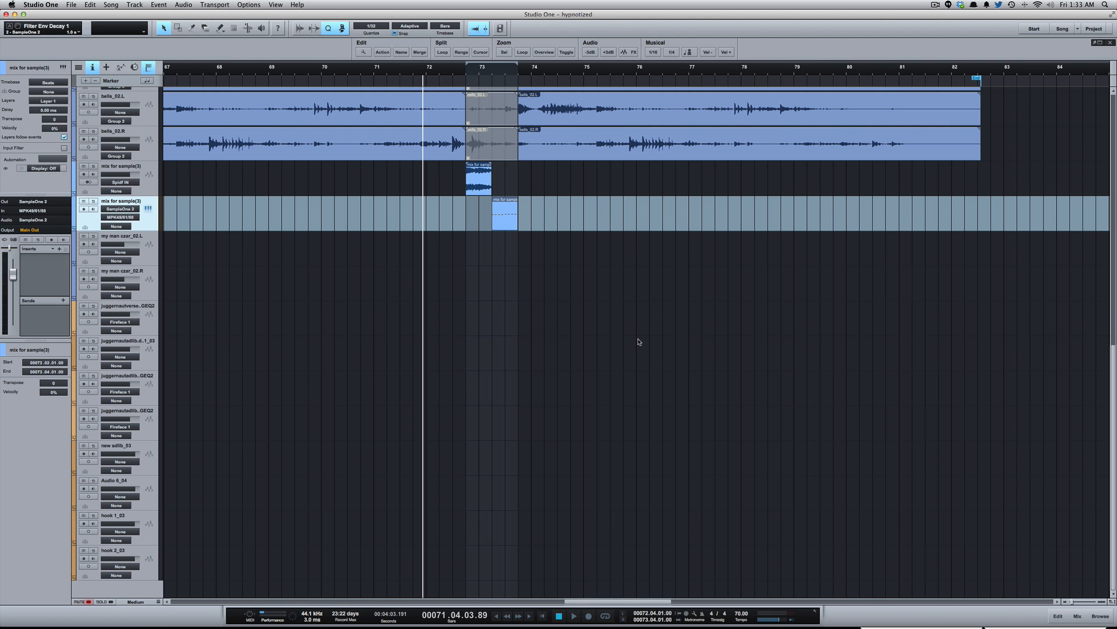
- Find the adlib and hook vocal events around bars 57 to 66 and play back the section near bar 60
{"action": "key", "text": "shift+w"}
{"action": "key", "text": "shift+w"}
{"action": "key", "text": "shift+w"}
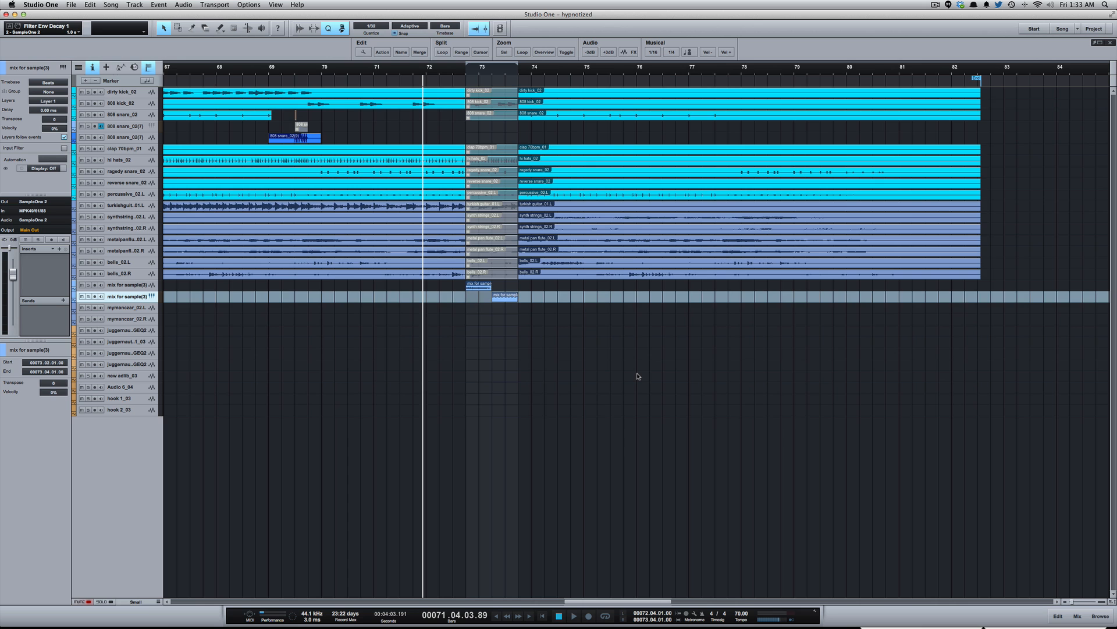
{"action": "key", "text": "w"}
{"action": "key", "text": "w"}
{"action": "key", "text": "w"}
{"action": "scroll", "coordinate": [600, 390], "scroll_direction": "left", "scroll_amount": 10}
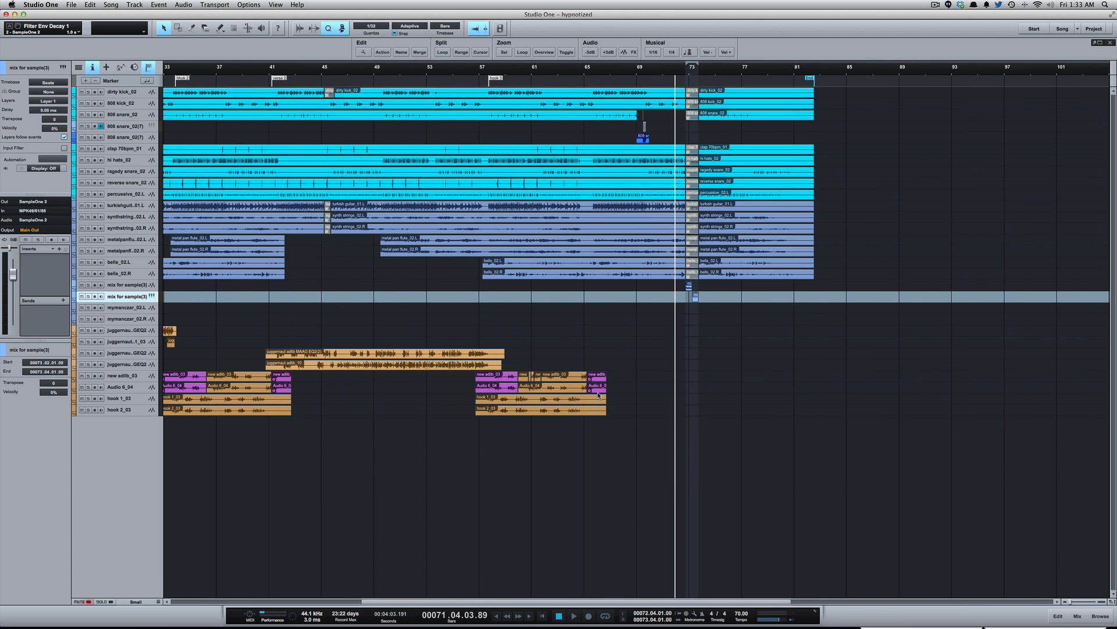
{"action": "key", "text": "shift+e"}
{"action": "key", "text": "shift+e"}
{"action": "key", "text": "e"}
{"action": "key", "text": "e"}
{"action": "key", "text": "e"}
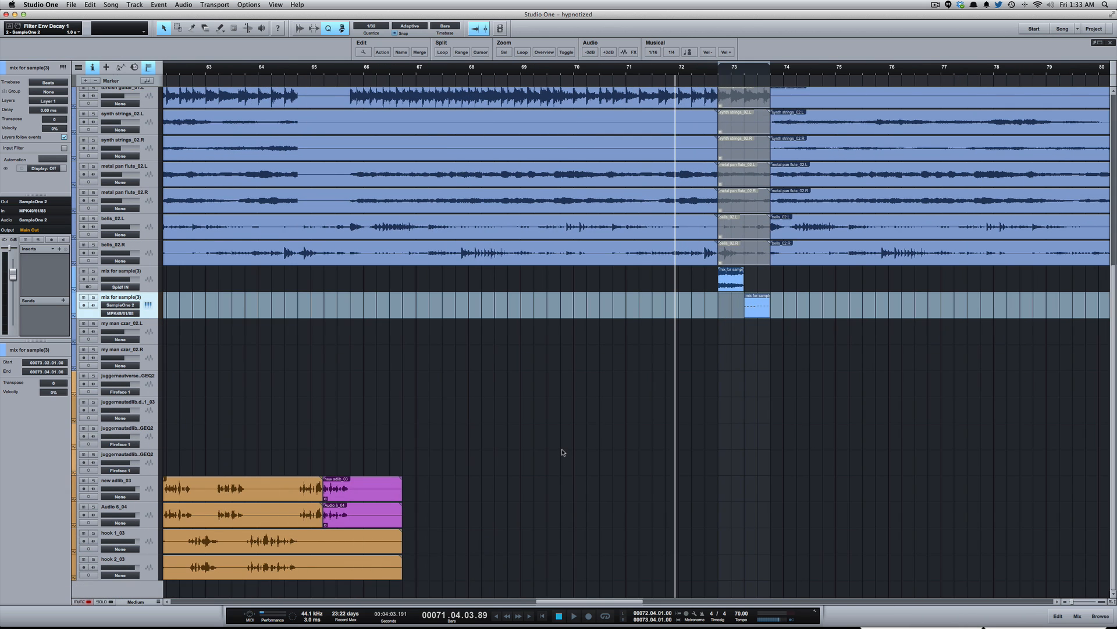
{"action": "scroll", "coordinate": [562, 452], "scroll_direction": "left", "scroll_amount": 10}
{"action": "scroll", "coordinate": [563, 452], "scroll_direction": "left", "scroll_amount": 3}
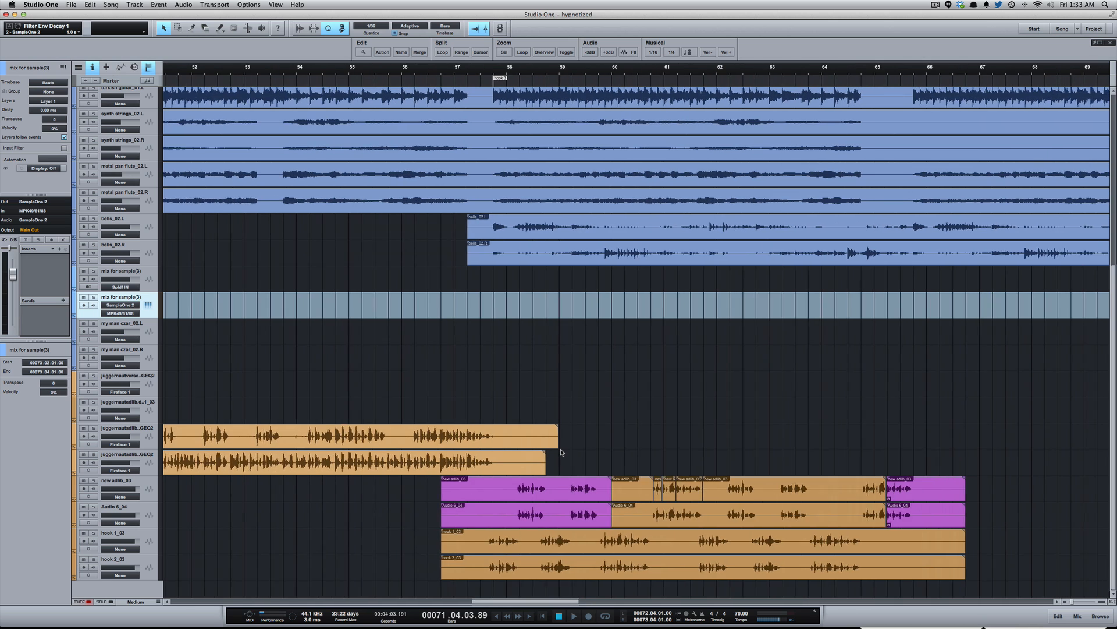
{"action": "left_click", "coordinate": [539, 490]}
{"action": "key", "text": "space"}
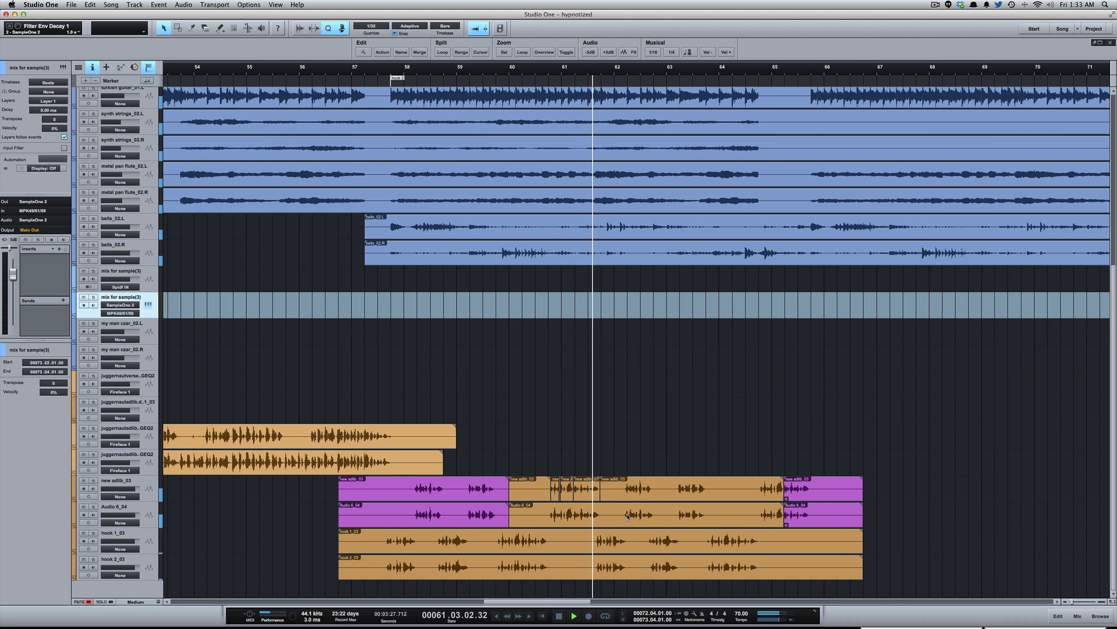
{"action": "key", "text": "space"}
- Examine the short slices on the new adlib_03 track between bars 60 and 62 up close
{"action": "key", "text": "shift+e"}
{"action": "key", "text": "e"}
{"action": "key", "text": "e"}
{"action": "key", "text": "e"}
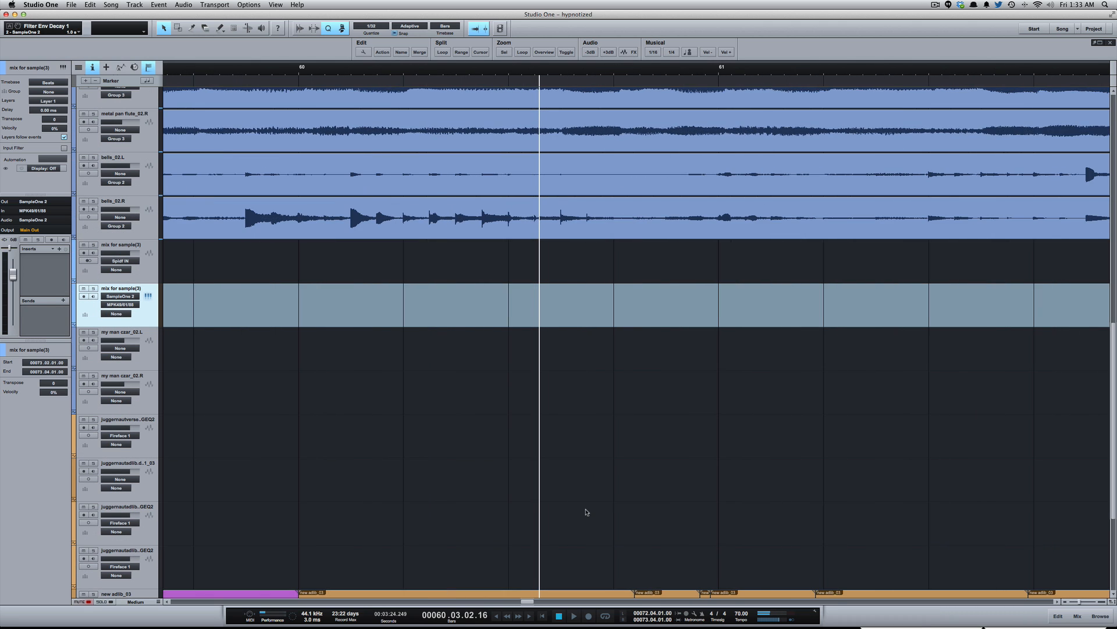
{"action": "scroll", "coordinate": [586, 511], "scroll_direction": "down", "scroll_amount": 5}
{"action": "scroll", "coordinate": [586, 506], "scroll_direction": "right", "scroll_amount": 3}
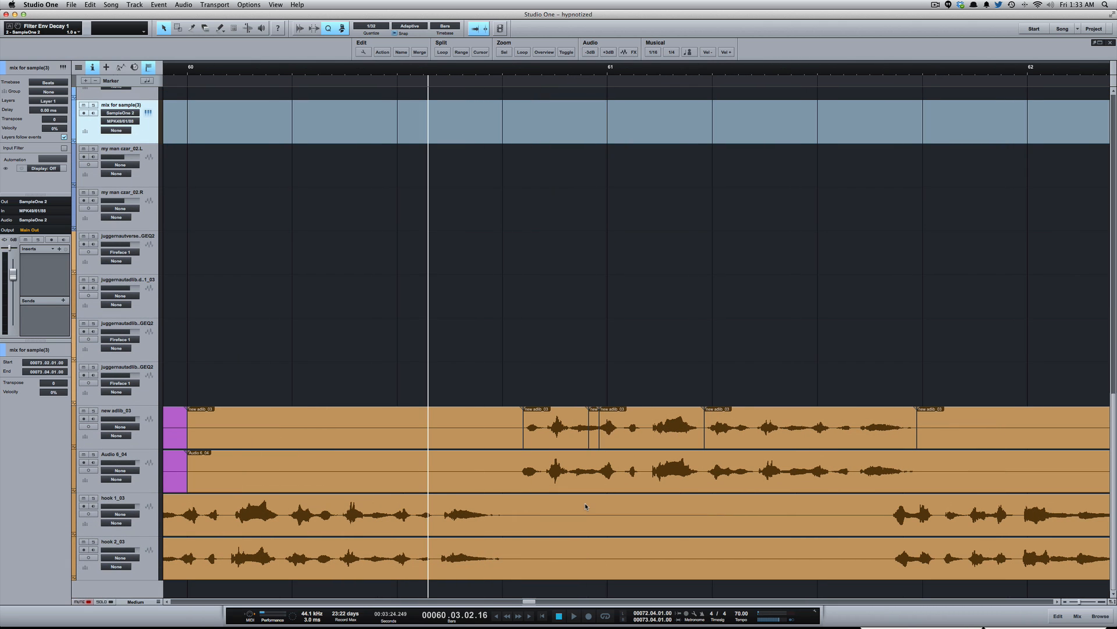
{"action": "left_click", "coordinate": [593, 438]}
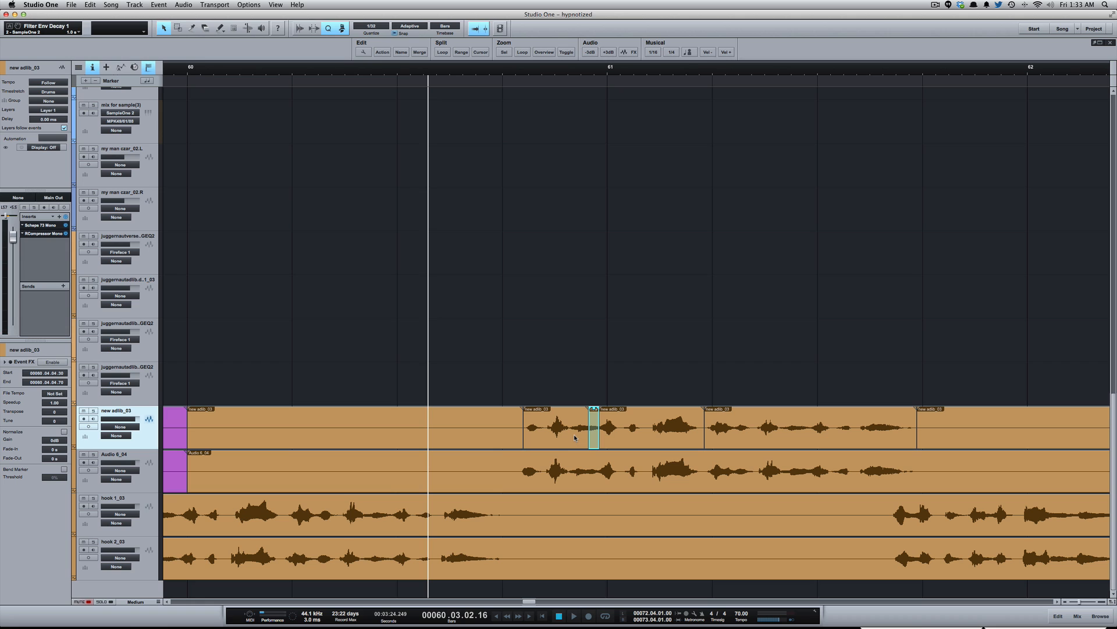
{"action": "left_click", "coordinate": [574, 438], "text": "shift"}
{"action": "left_click", "coordinate": [651, 431], "text": "shift"}
{"action": "left_click", "coordinate": [762, 427], "text": "shift"}
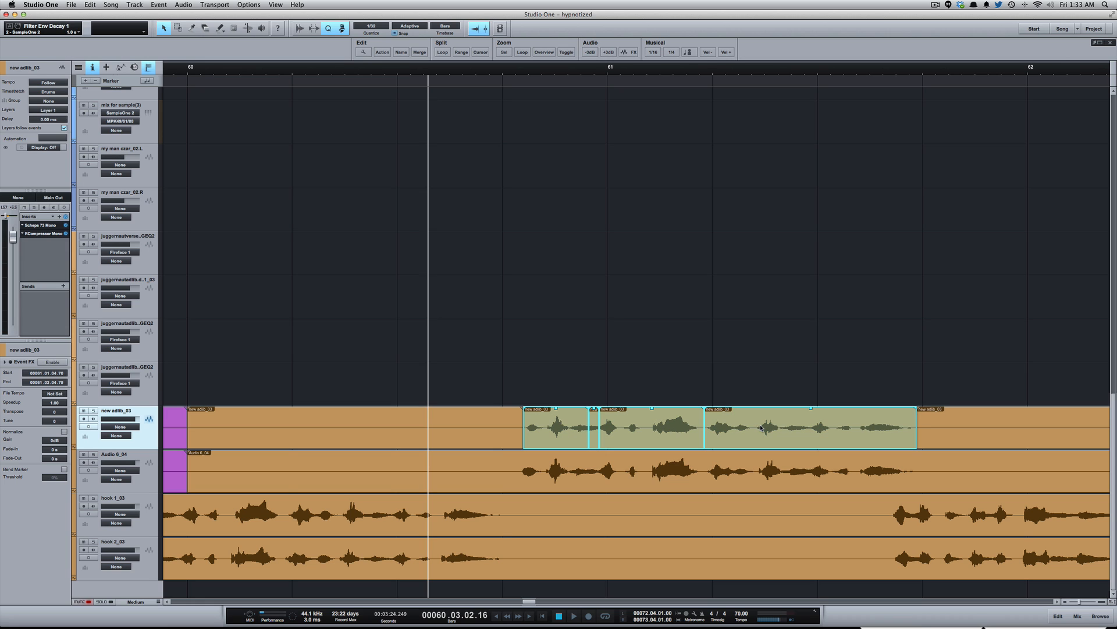
{"action": "left_click", "coordinate": [605, 371]}
- Bounce the two short new adlib_03 slices just before bar 61 into a single audio event
{"action": "left_click", "coordinate": [582, 433]}
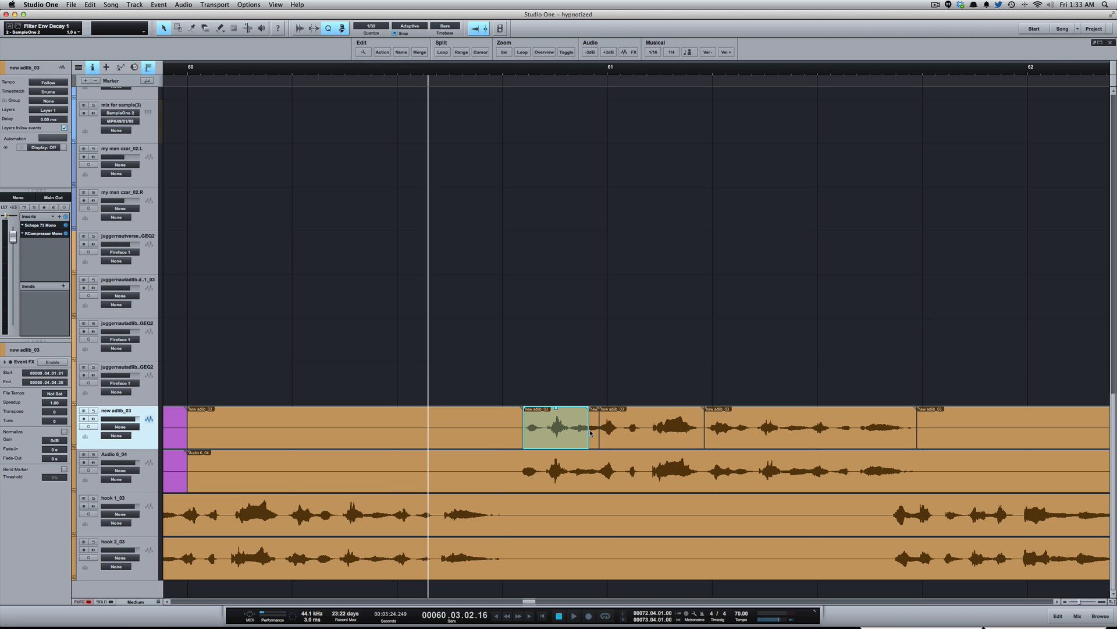
{"action": "left_click", "coordinate": [596, 433], "text": "shift"}
{"action": "key", "text": "g"}
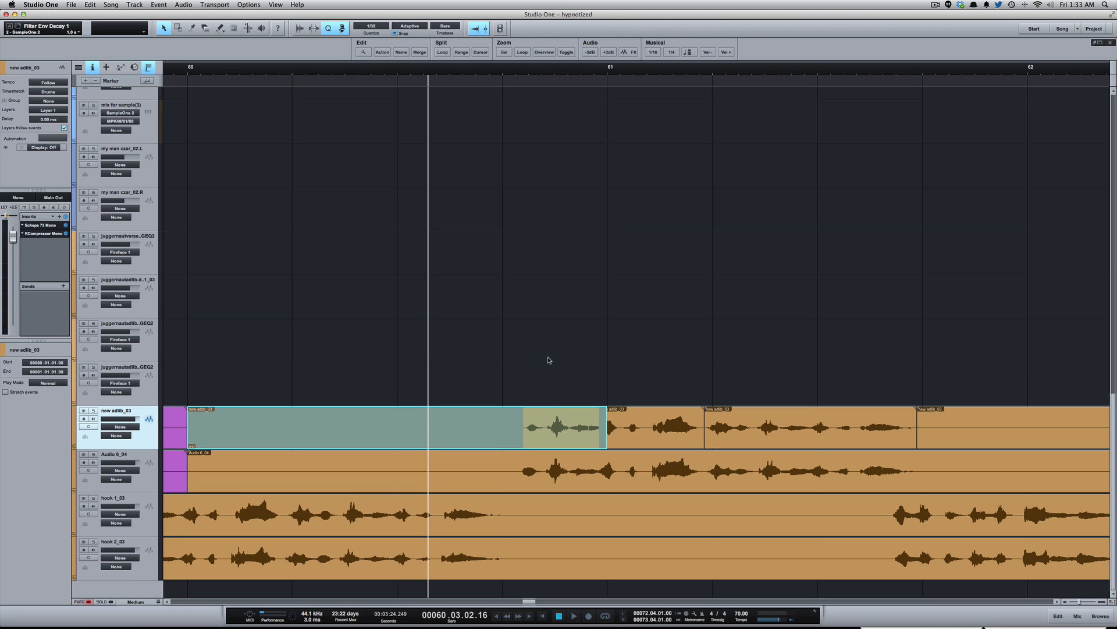
{"action": "key", "text": "ctrl+z"}
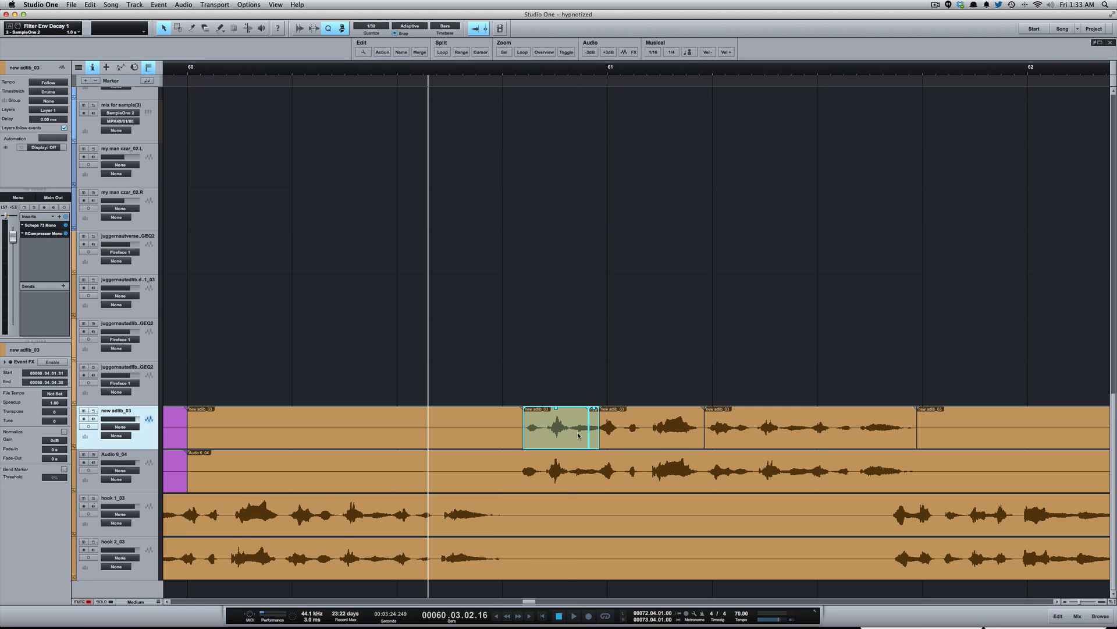
{"action": "key", "text": "g"}
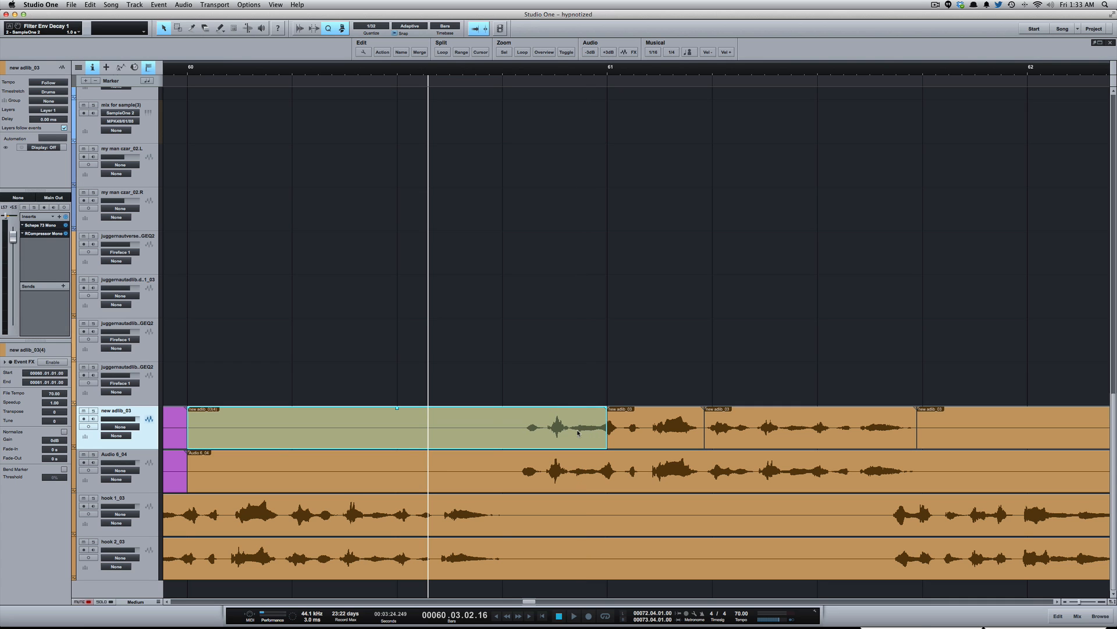
- Split the bounced adlib event at 60.04.01, just before its vocal phrase begins
{"action": "left_click", "coordinate": [536, 397]}
{"action": "key", "text": "3"}
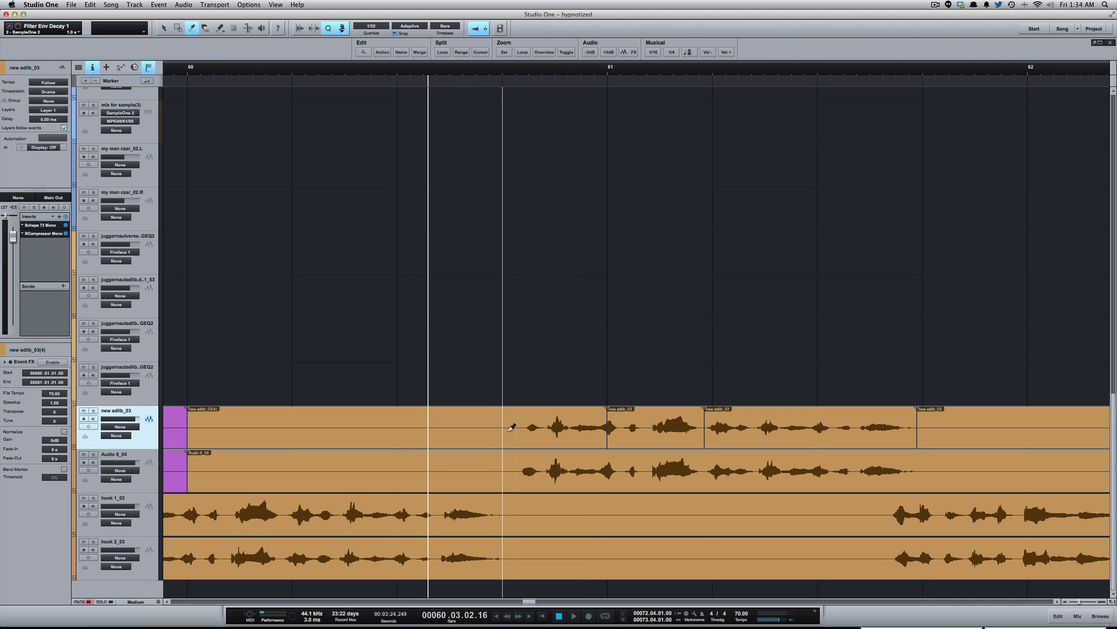
{"action": "left_click", "coordinate": [504, 426]}
{"action": "key", "text": "2"}
{"action": "key", "text": "1"}
{"action": "left_click", "coordinate": [562, 370]}
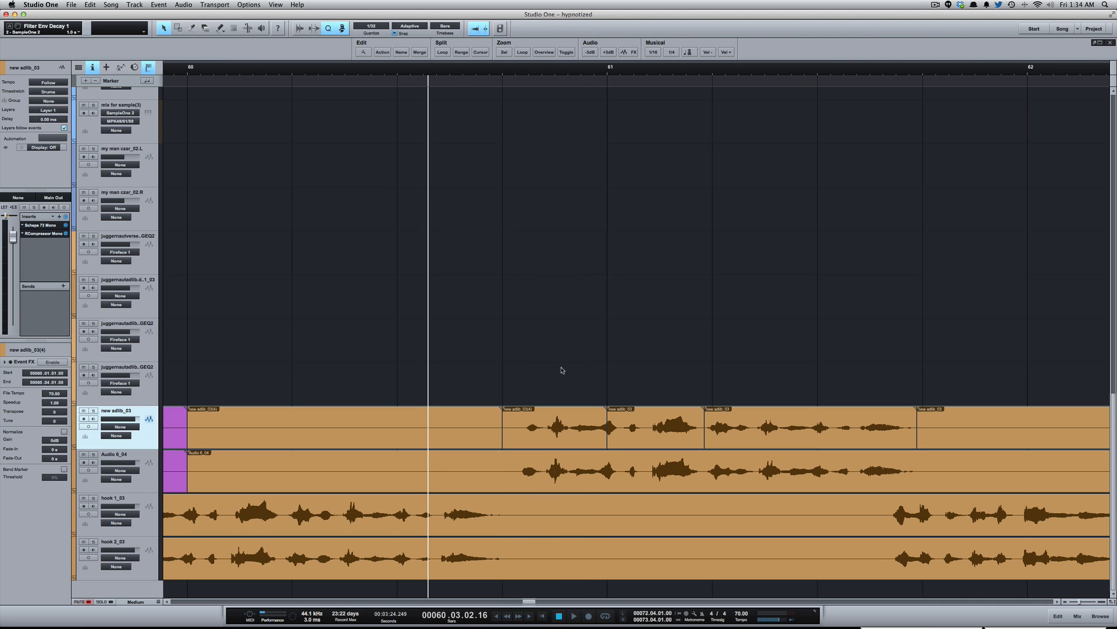
{"action": "left_click", "coordinate": [575, 432]}
{"action": "left_click_drag", "start_coordinate": [687, 429], "coordinate": [754, 426]}
{"action": "left_click", "coordinate": [724, 371]}
{"action": "key", "text": "ctrl+z"}
{"action": "left_click", "coordinate": [721, 365]}
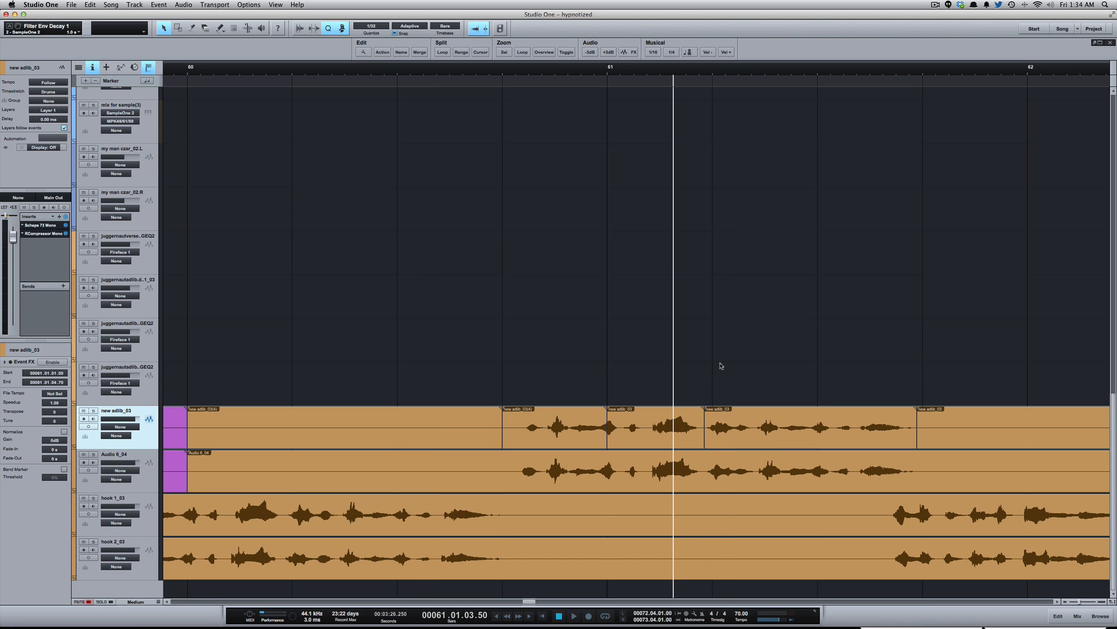
- Send the three consecutive adlib events around bar 61, starting at 60.04.01, to a new SampleOne instrument
{"action": "left_click", "coordinate": [781, 436]}
{"action": "left_click", "coordinate": [689, 429]}
{"action": "left_click", "coordinate": [584, 429]}
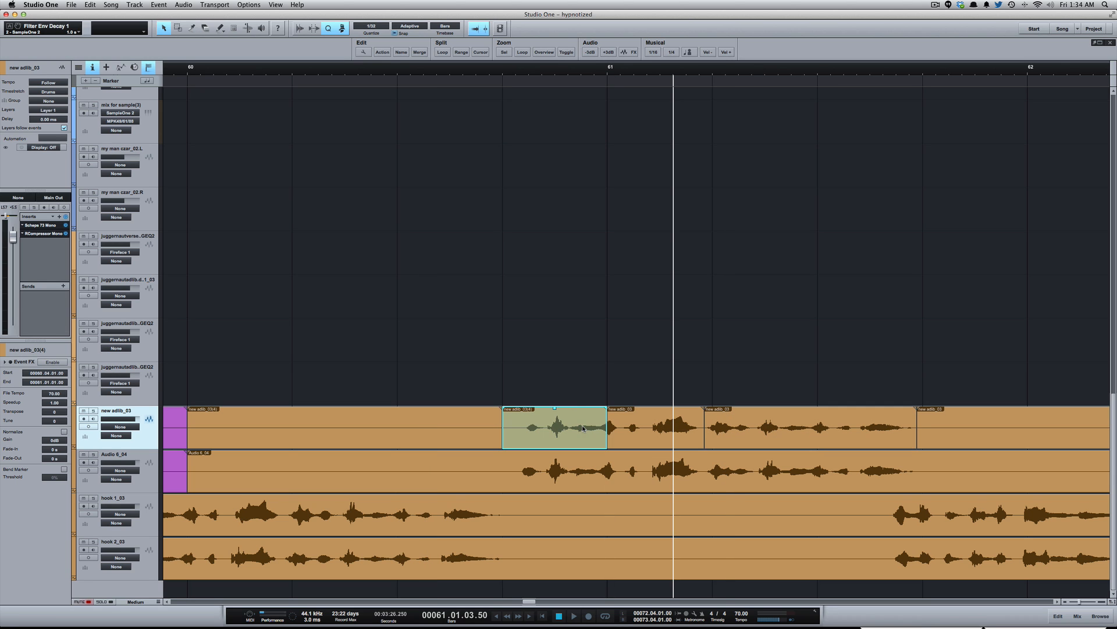
{"action": "left_click", "coordinate": [672, 429], "text": "shift"}
{"action": "left_click", "coordinate": [749, 426], "text": "shift"}
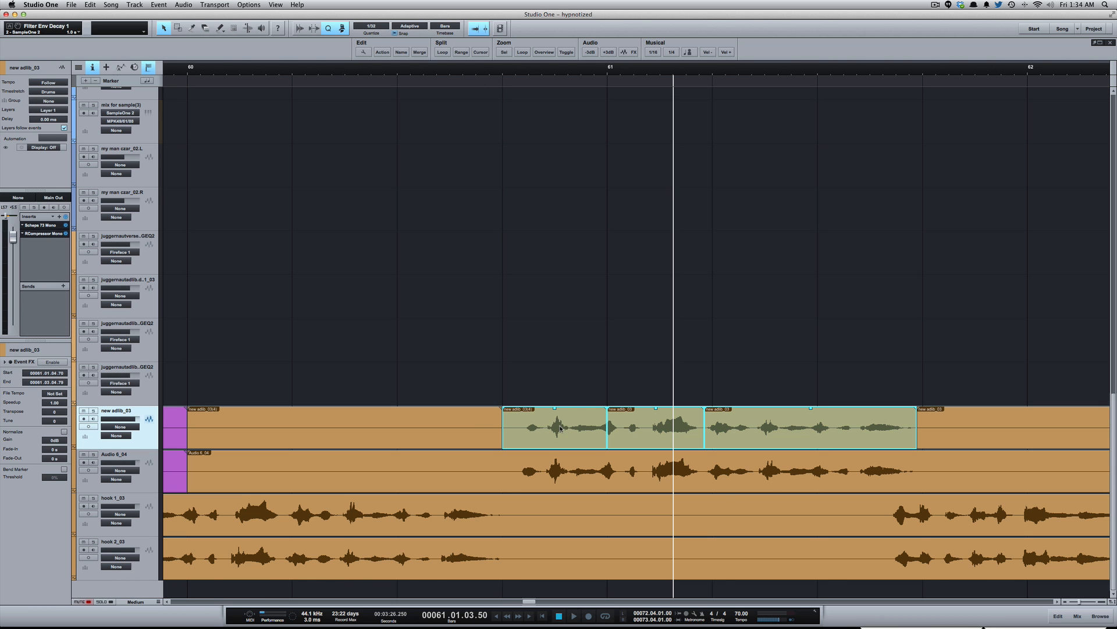
{"action": "right_click", "coordinate": [560, 429]}
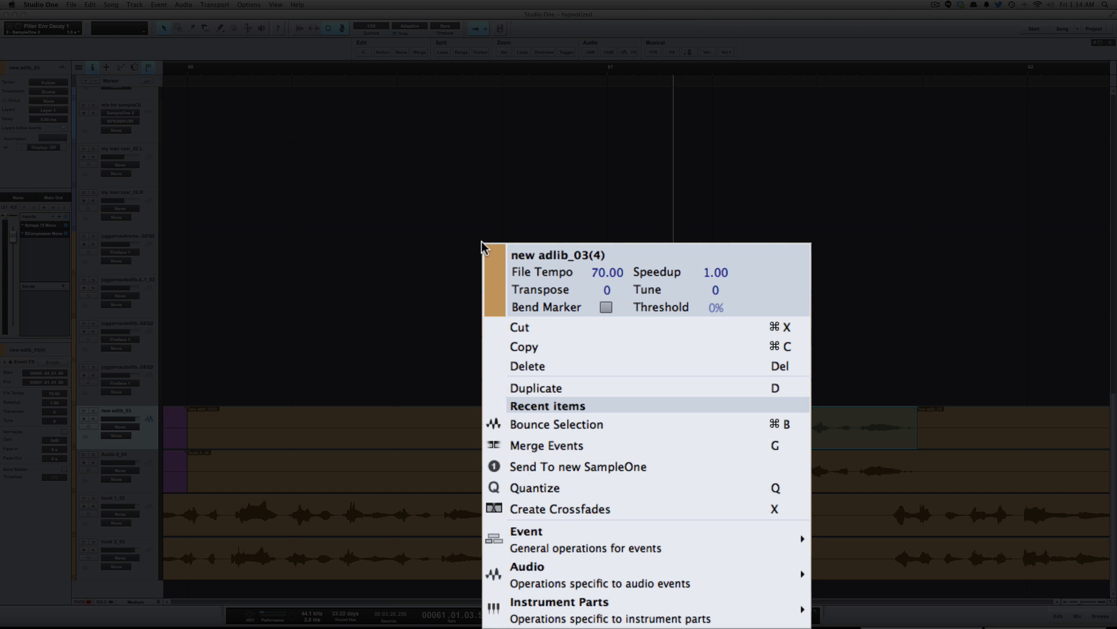
{"action": "left_click", "coordinate": [607, 468]}
- Move the SampleOne window clear of the vocal tracks and look through its loaded adlib samples, ending on new adlib_03(4)
{"action": "left_click_drag", "start_coordinate": [759, 118], "coordinate": [644, 125]}
{"action": "left_click", "coordinate": [781, 185]}
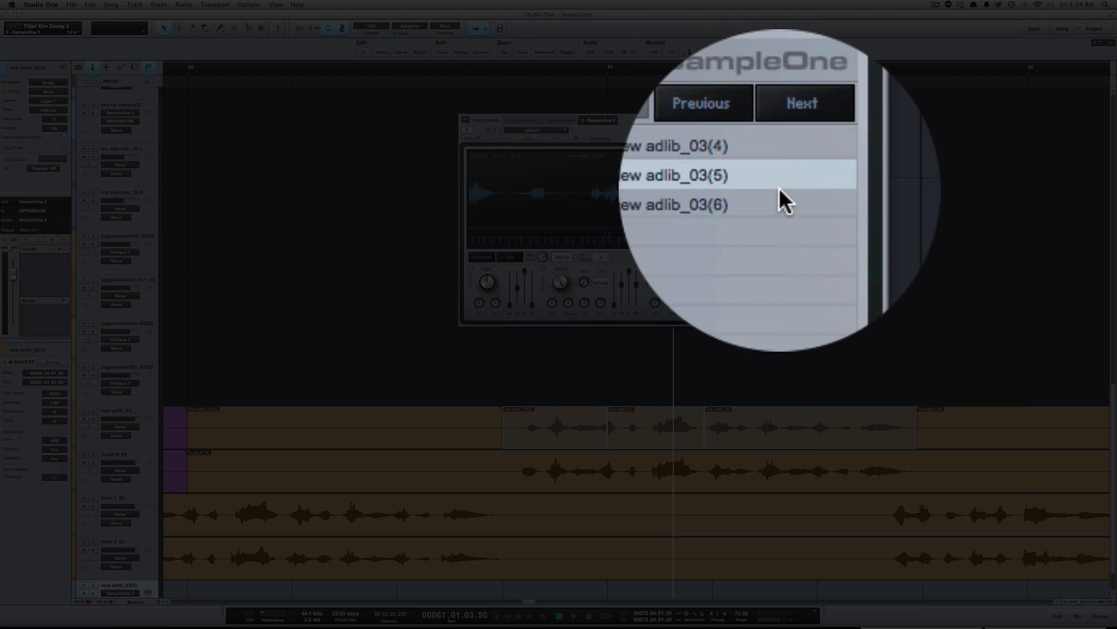
{"action": "left_click", "coordinate": [779, 192]}
{"action": "key", "text": "Up"}
{"action": "key", "text": "Up"}
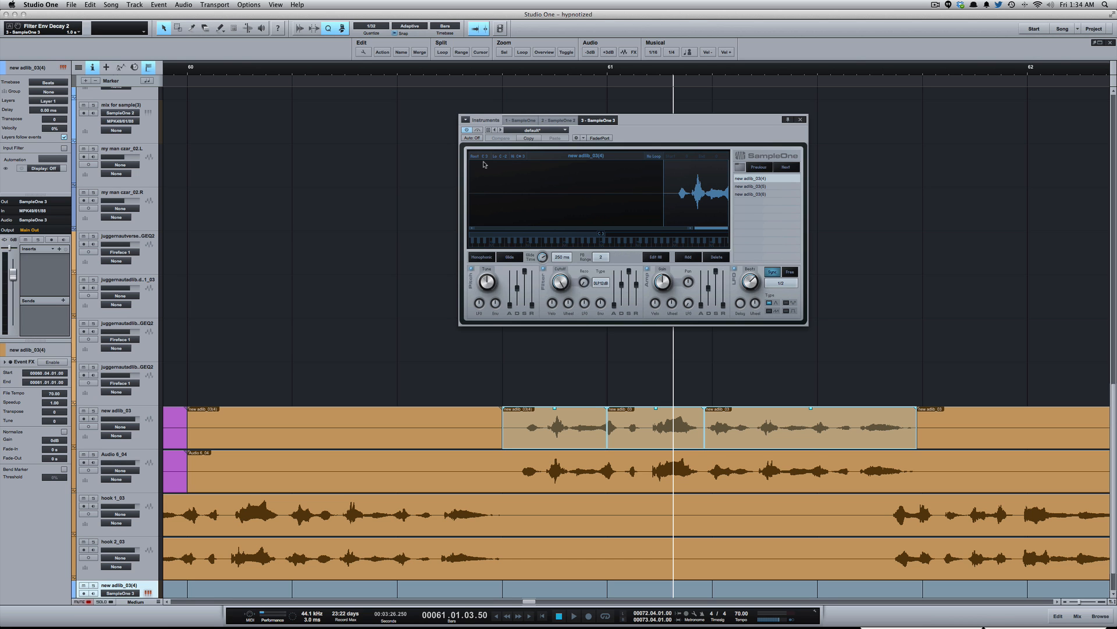
- Enable input monitoring on the new adlib_03(4) instrument track and take a brief look at the mixer
{"action": "scroll", "coordinate": [289, 277], "scroll_direction": "down", "scroll_amount": 1}
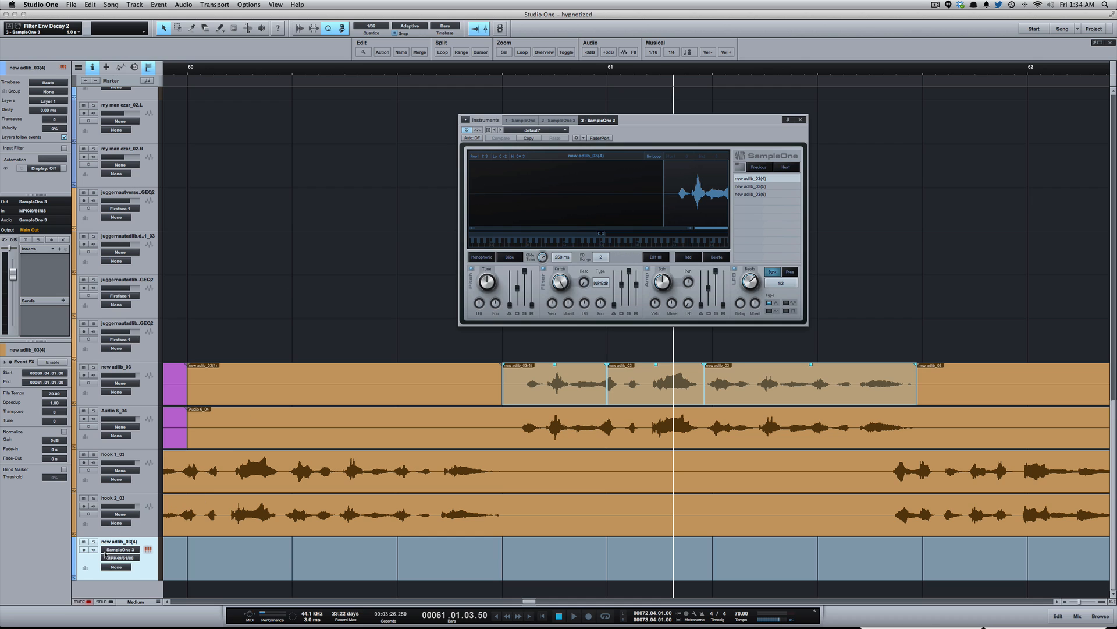
{"action": "left_click", "coordinate": [94, 550]}
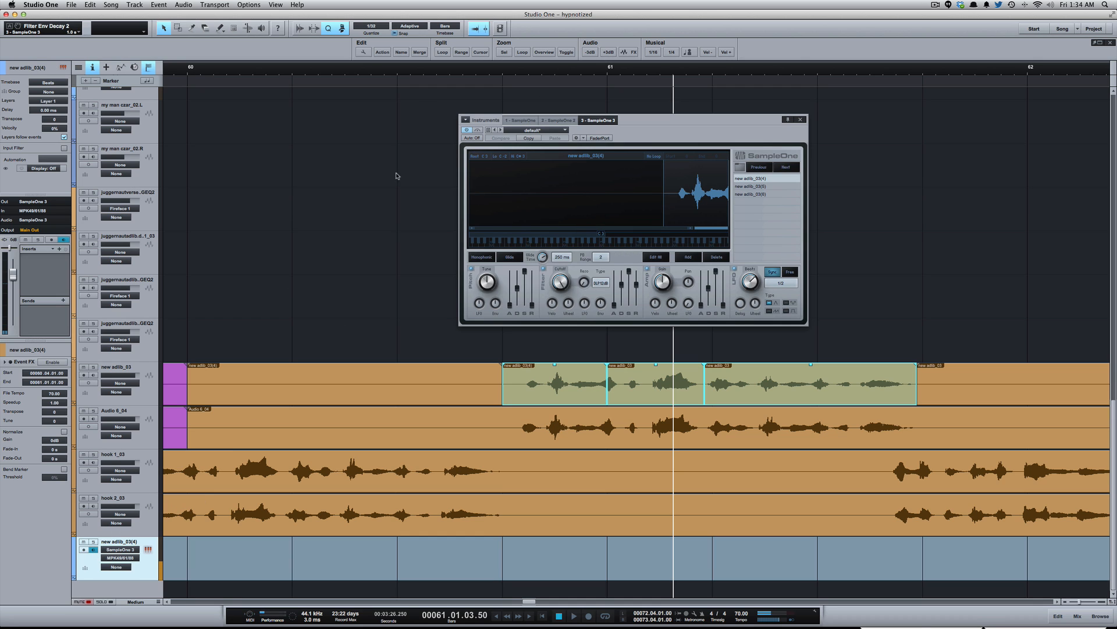
{"action": "scroll", "coordinate": [369, 198], "scroll_direction": "up", "scroll_amount": 2}
{"action": "scroll", "coordinate": [369, 200], "scroll_direction": "down", "scroll_amount": 2}
{"action": "key", "text": "F3"}
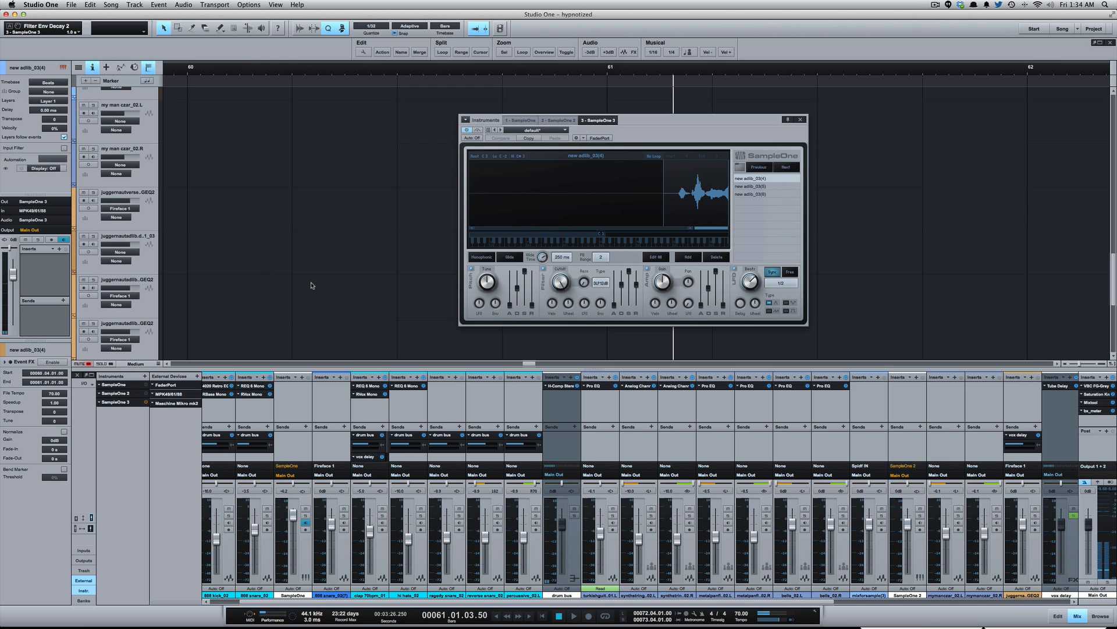
{"action": "key", "text": "F3"}
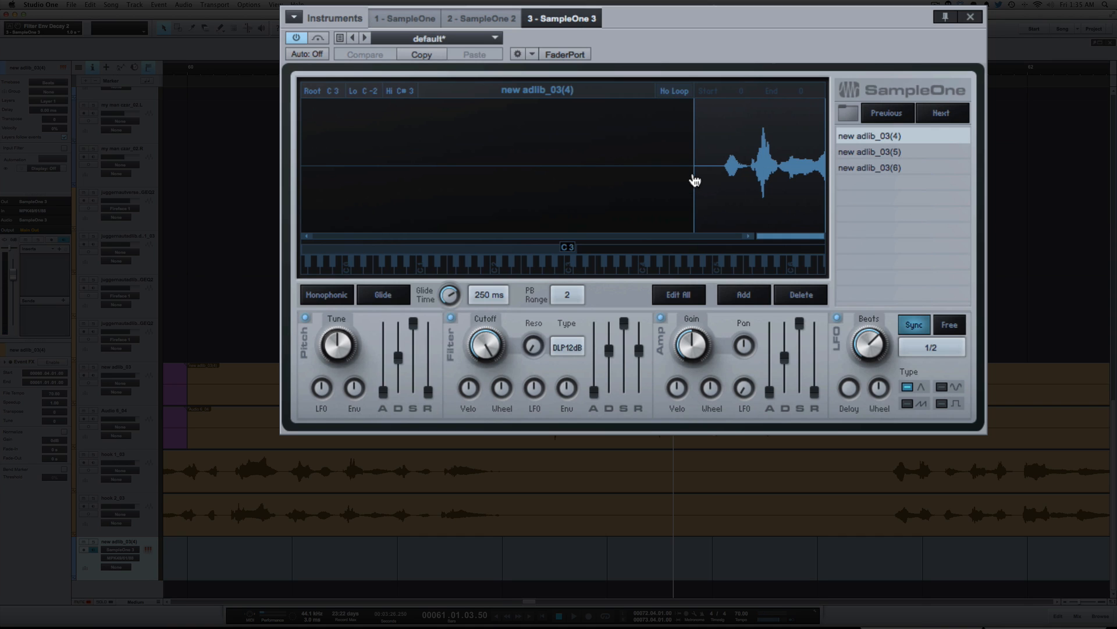
- Trim the start of sample new adlib_03(4) to the vocal's onset, and view samples new adlib_03(5) and new adlib_03(6)
{"action": "left_click_drag", "start_coordinate": [694, 181], "coordinate": [725, 182]}
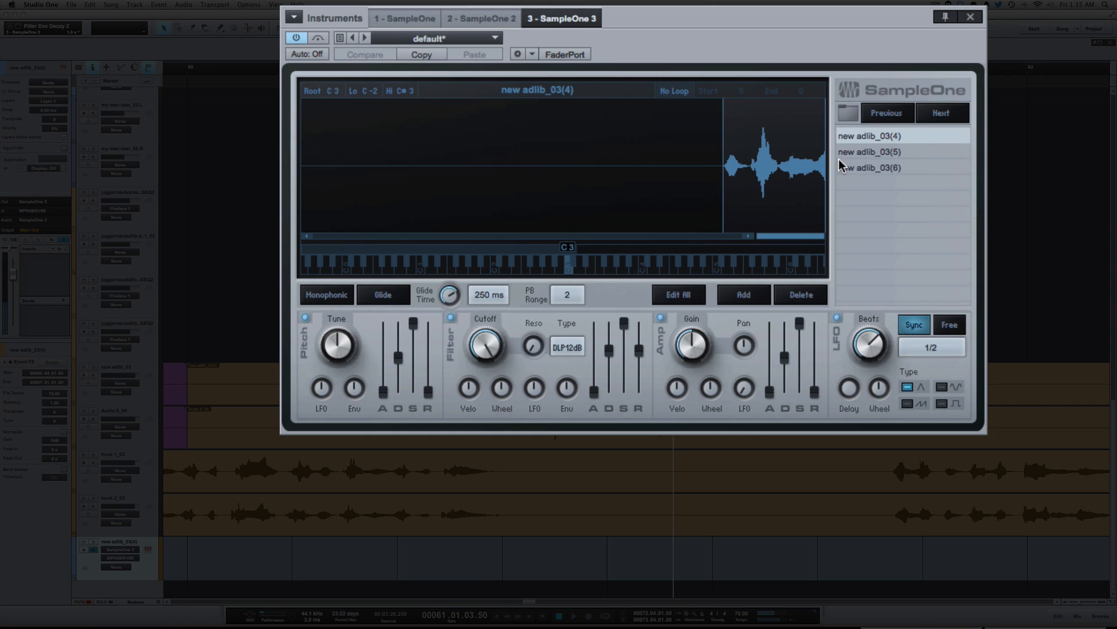
{"action": "left_click", "coordinate": [906, 154]}
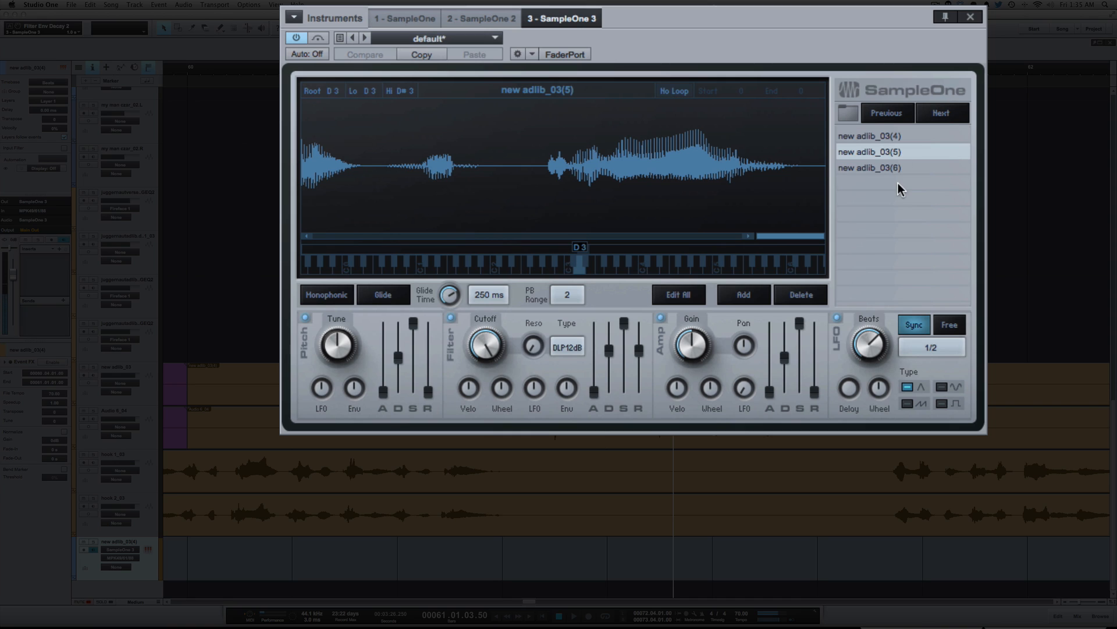
{"action": "left_click", "coordinate": [907, 170]}
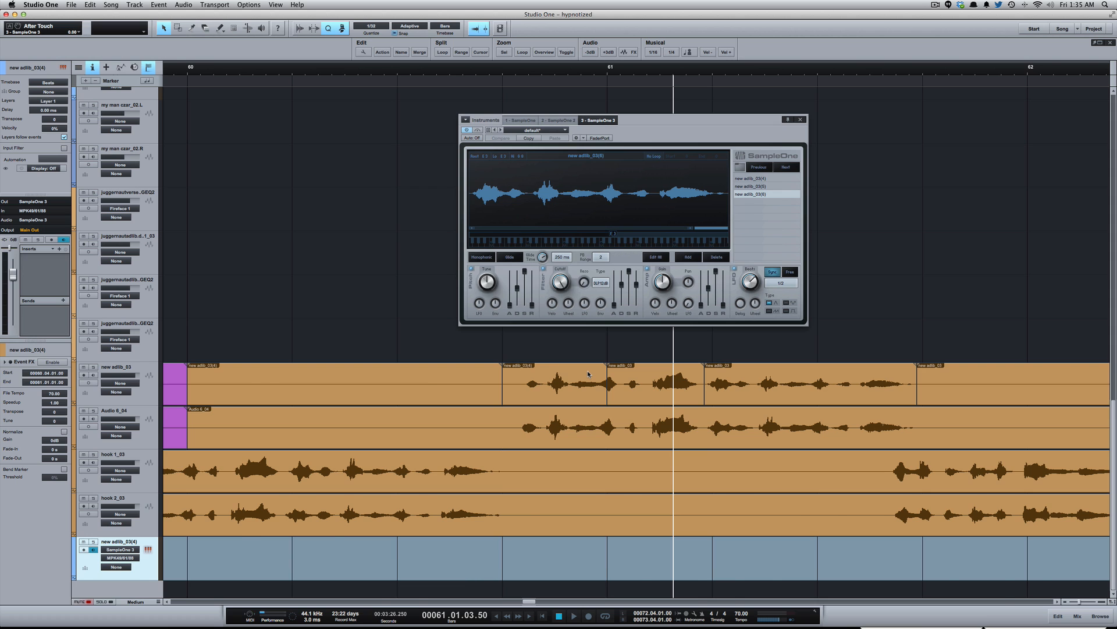
- Raise the SampleOne 3 channel's volume to about +6 dB in the mixer and close the instrument window
{"action": "key", "text": "F3"}
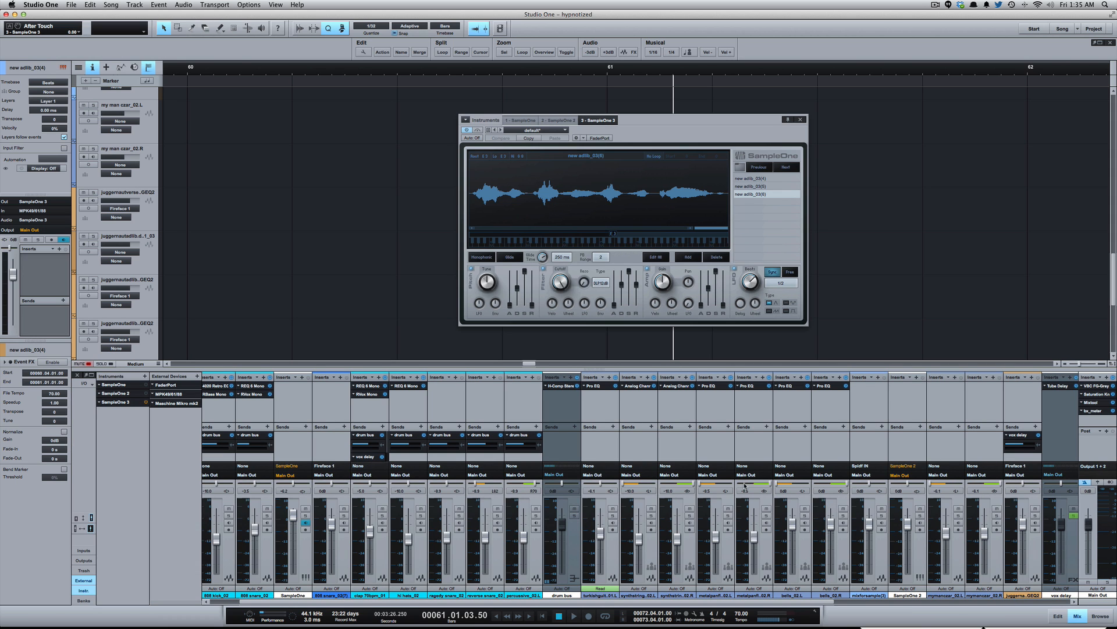
{"action": "scroll", "coordinate": [744, 485], "scroll_direction": "right", "scroll_amount": 10}
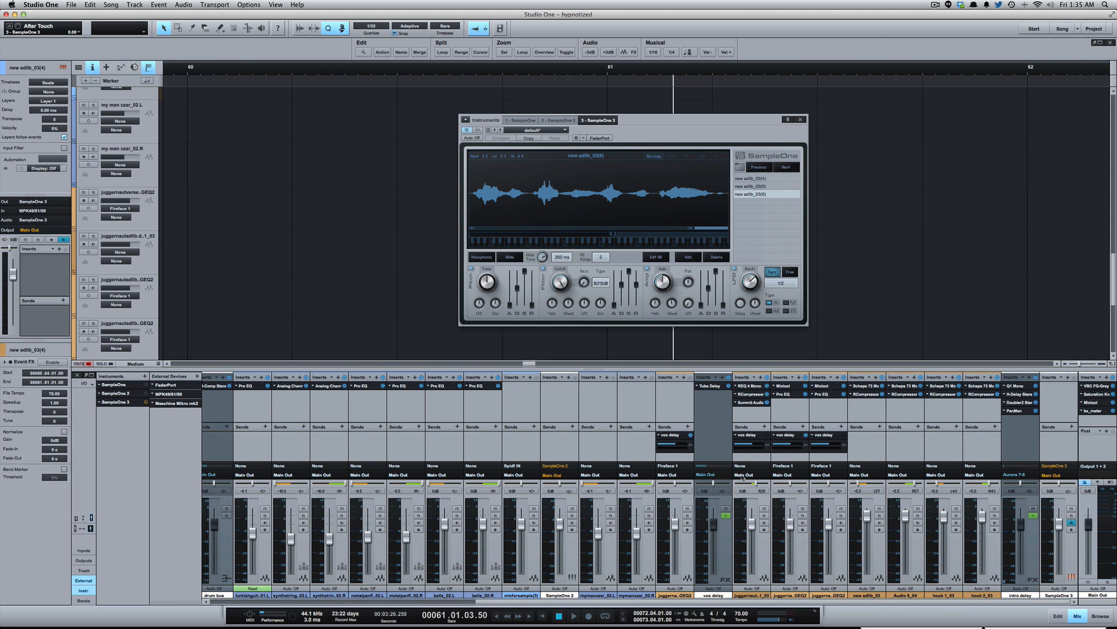
{"action": "left_click_drag", "start_coordinate": [1058, 521], "coordinate": [1058, 506]}
{"action": "left_click", "coordinate": [800, 120]}
- Play back the song from several points around bar 73 to try the adlib samples over the beat, and stop playback
{"action": "scroll", "coordinate": [889, 229], "scroll_direction": "down", "scroll_amount": 8}
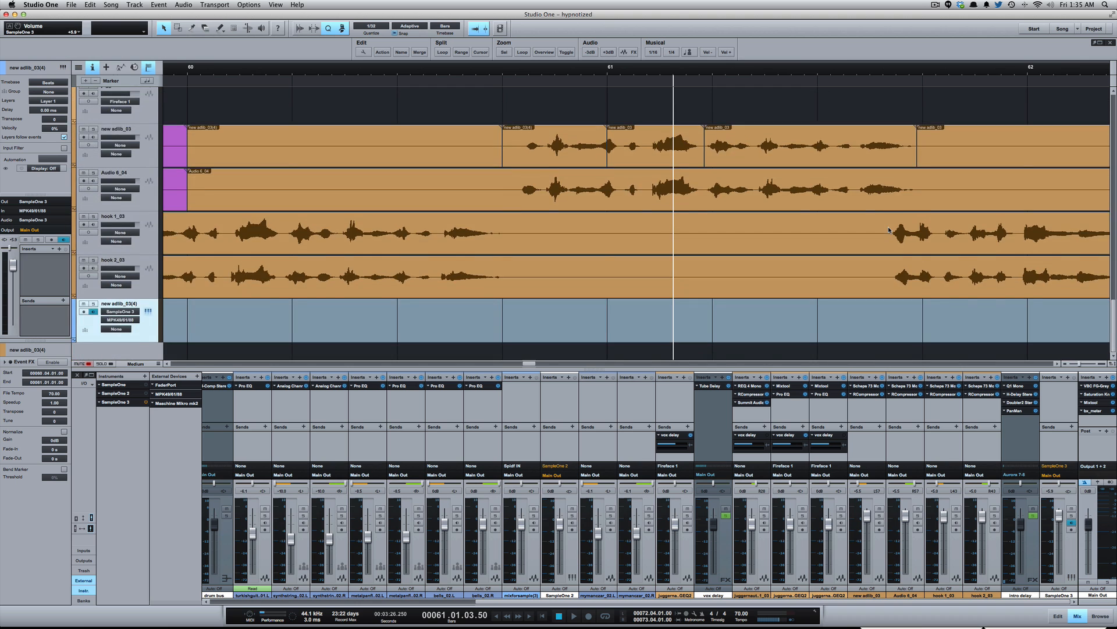
{"action": "scroll", "coordinate": [888, 229], "scroll_direction": "down", "scroll_amount": 6}
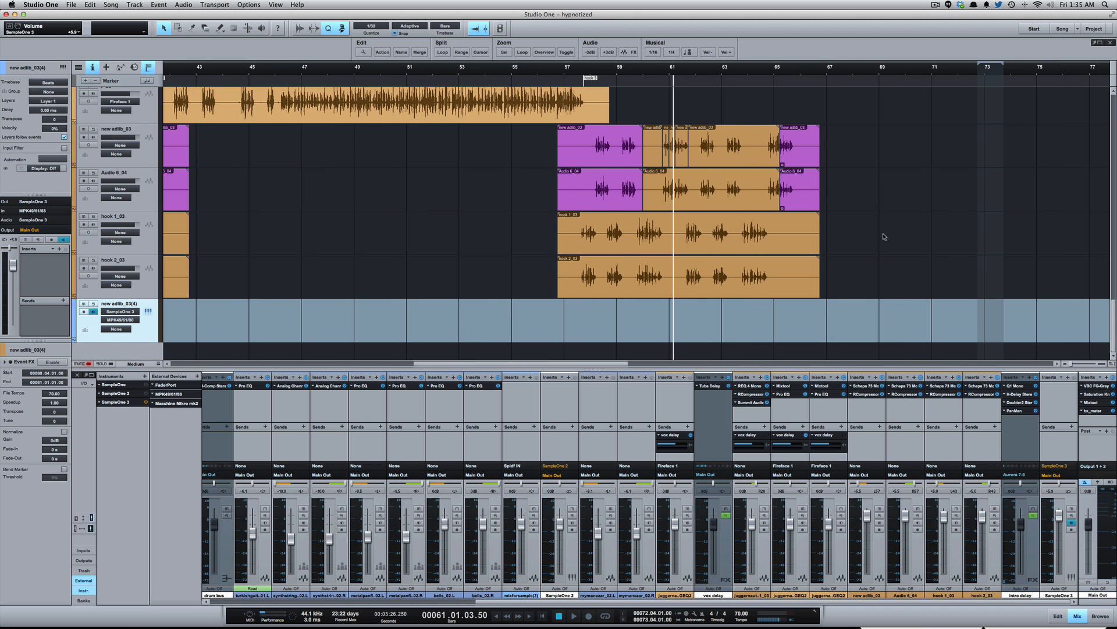
{"action": "scroll", "coordinate": [863, 301], "scroll_direction": "right", "scroll_amount": 8}
{"action": "key", "text": "e"}
{"action": "scroll", "coordinate": [858, 299], "scroll_direction": "up", "scroll_amount": 8}
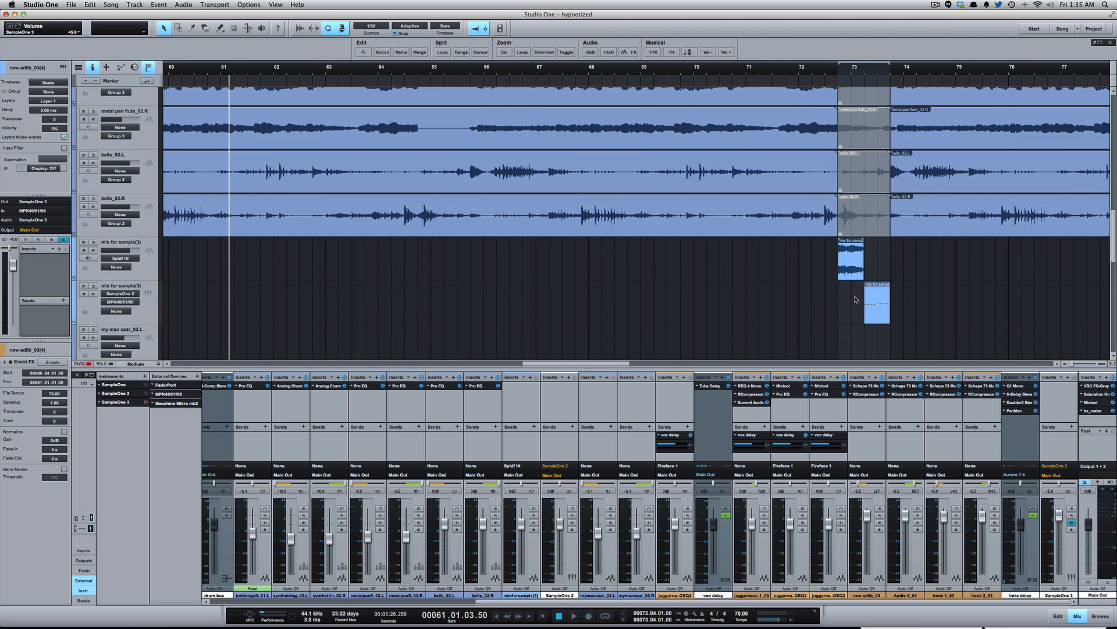
{"action": "scroll", "coordinate": [856, 299], "scroll_direction": "down", "scroll_amount": 6}
{"action": "scroll", "coordinate": [855, 300], "scroll_direction": "down", "scroll_amount": 3}
{"action": "scroll", "coordinate": [855, 299], "scroll_direction": "right", "scroll_amount": 2}
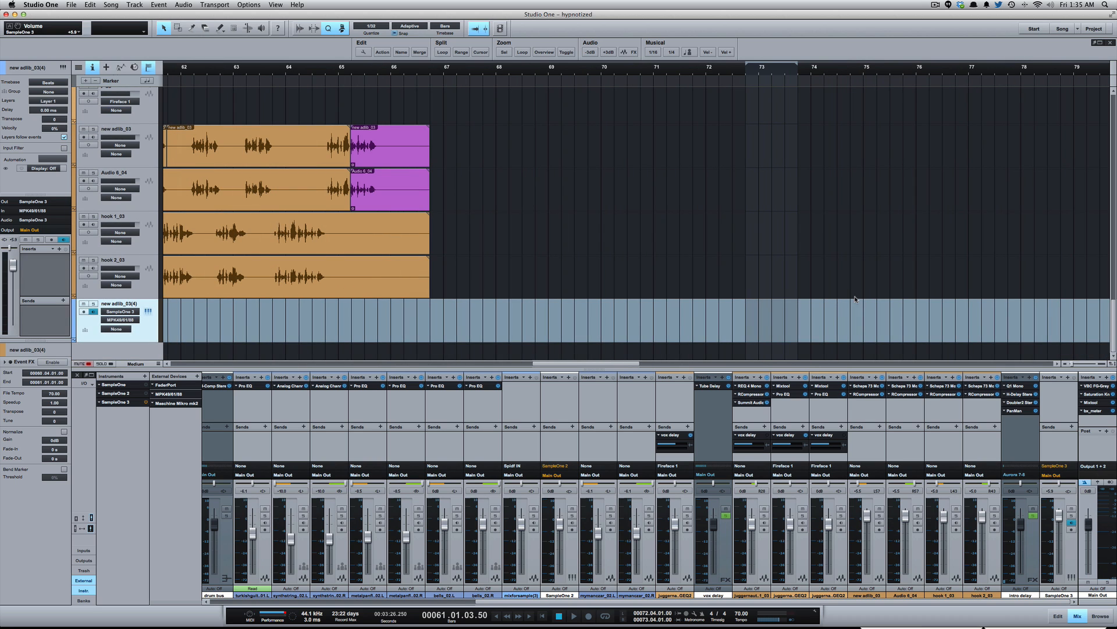
{"action": "left_click", "coordinate": [806, 324]}
{"action": "key", "text": "space"}
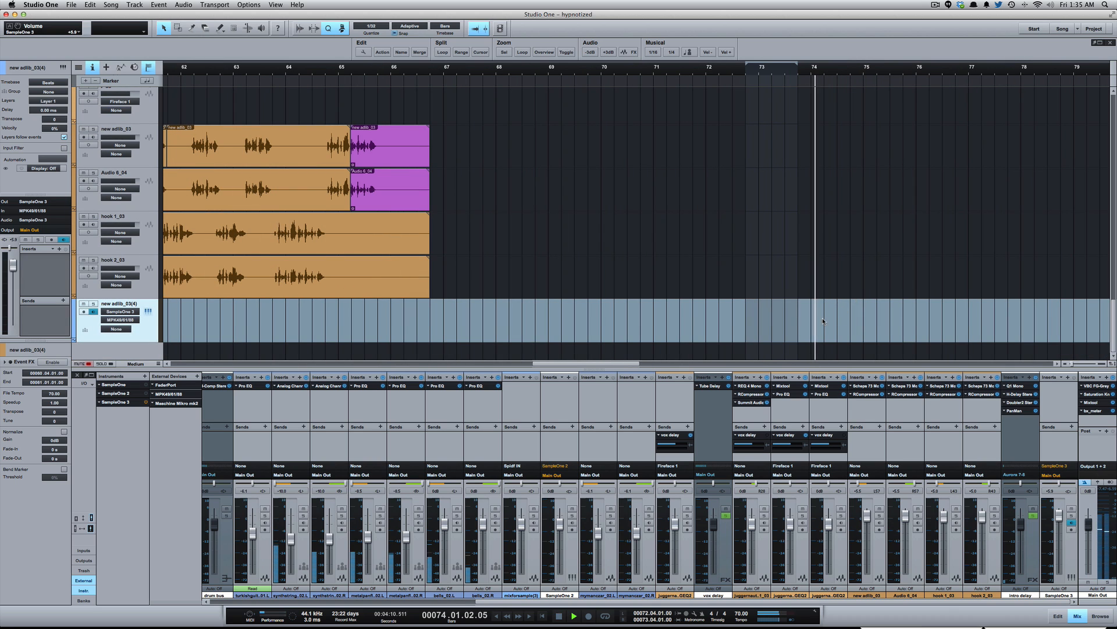
{"action": "left_click", "coordinate": [744, 314]}
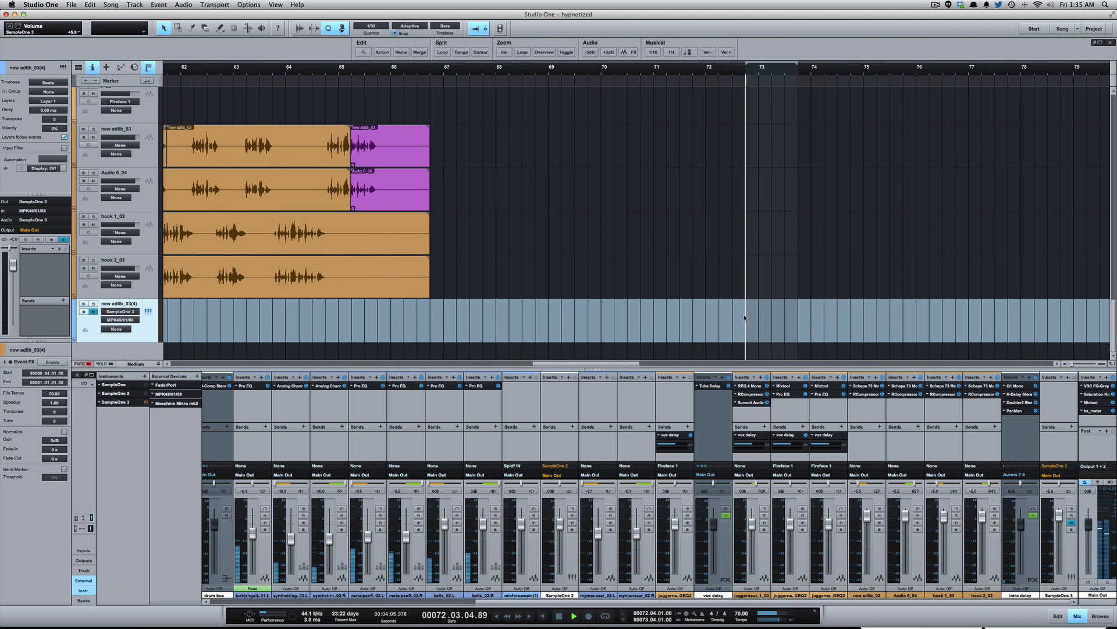
{"action": "left_click", "coordinate": [782, 312]}
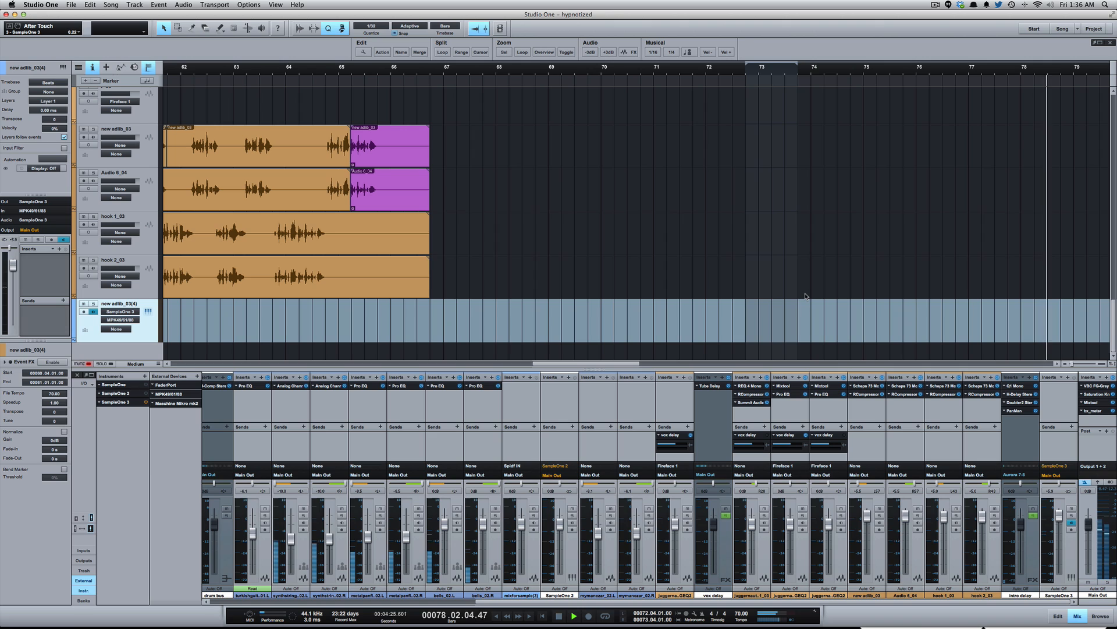
{"action": "key", "text": "space"}
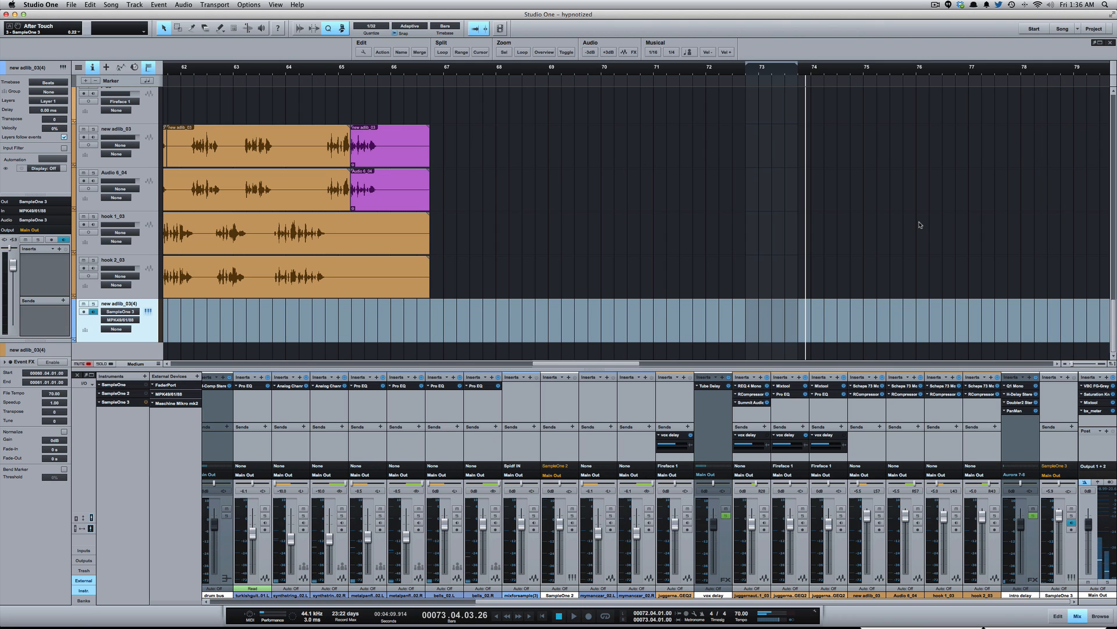